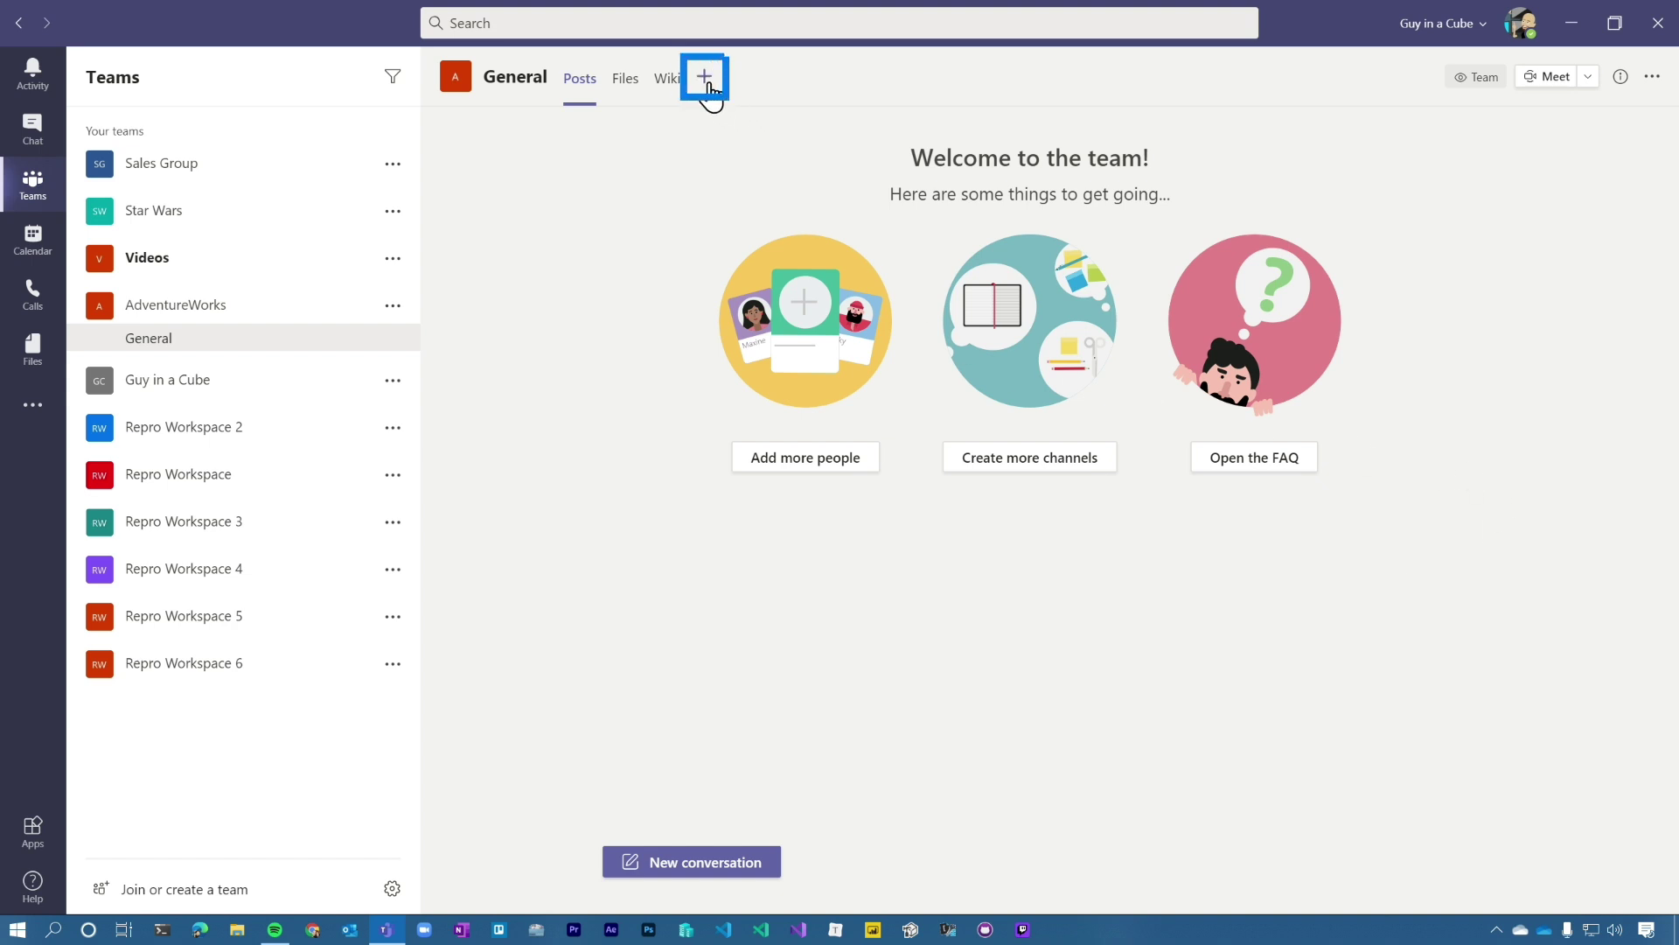
- Add a Power BI tab to the General channel showing the AdventureWorks report from the App navigation demo app, without posting about it
{"action": "left_click", "coordinate": [705, 79]}
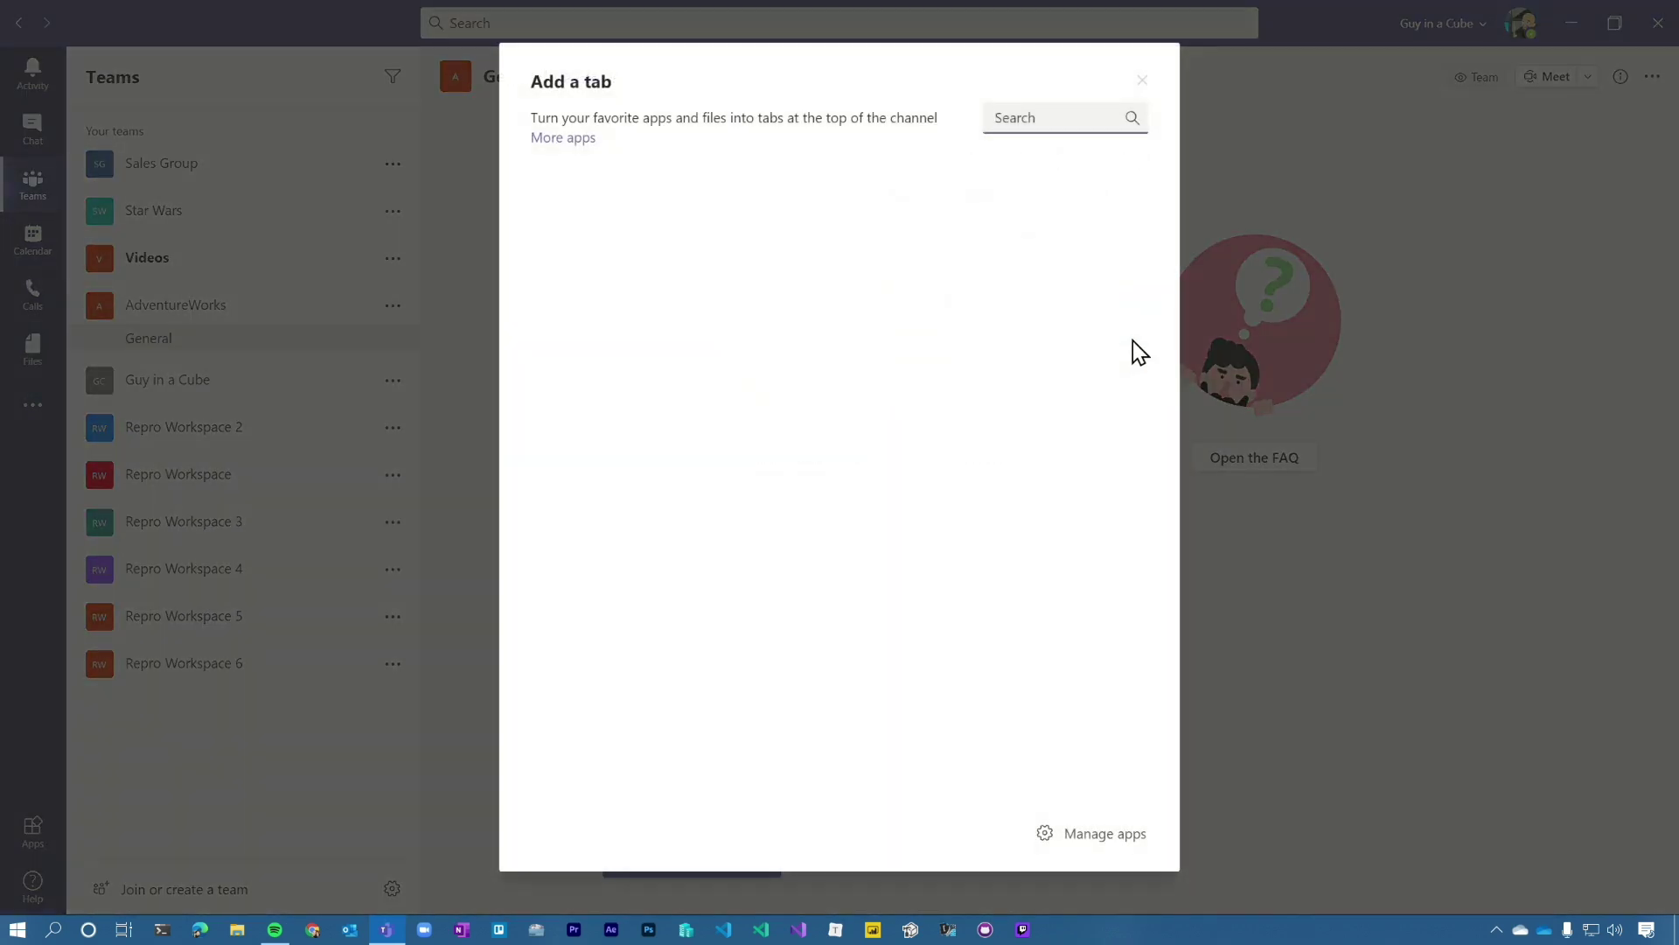
{"action": "left_click", "coordinate": [568, 389]}
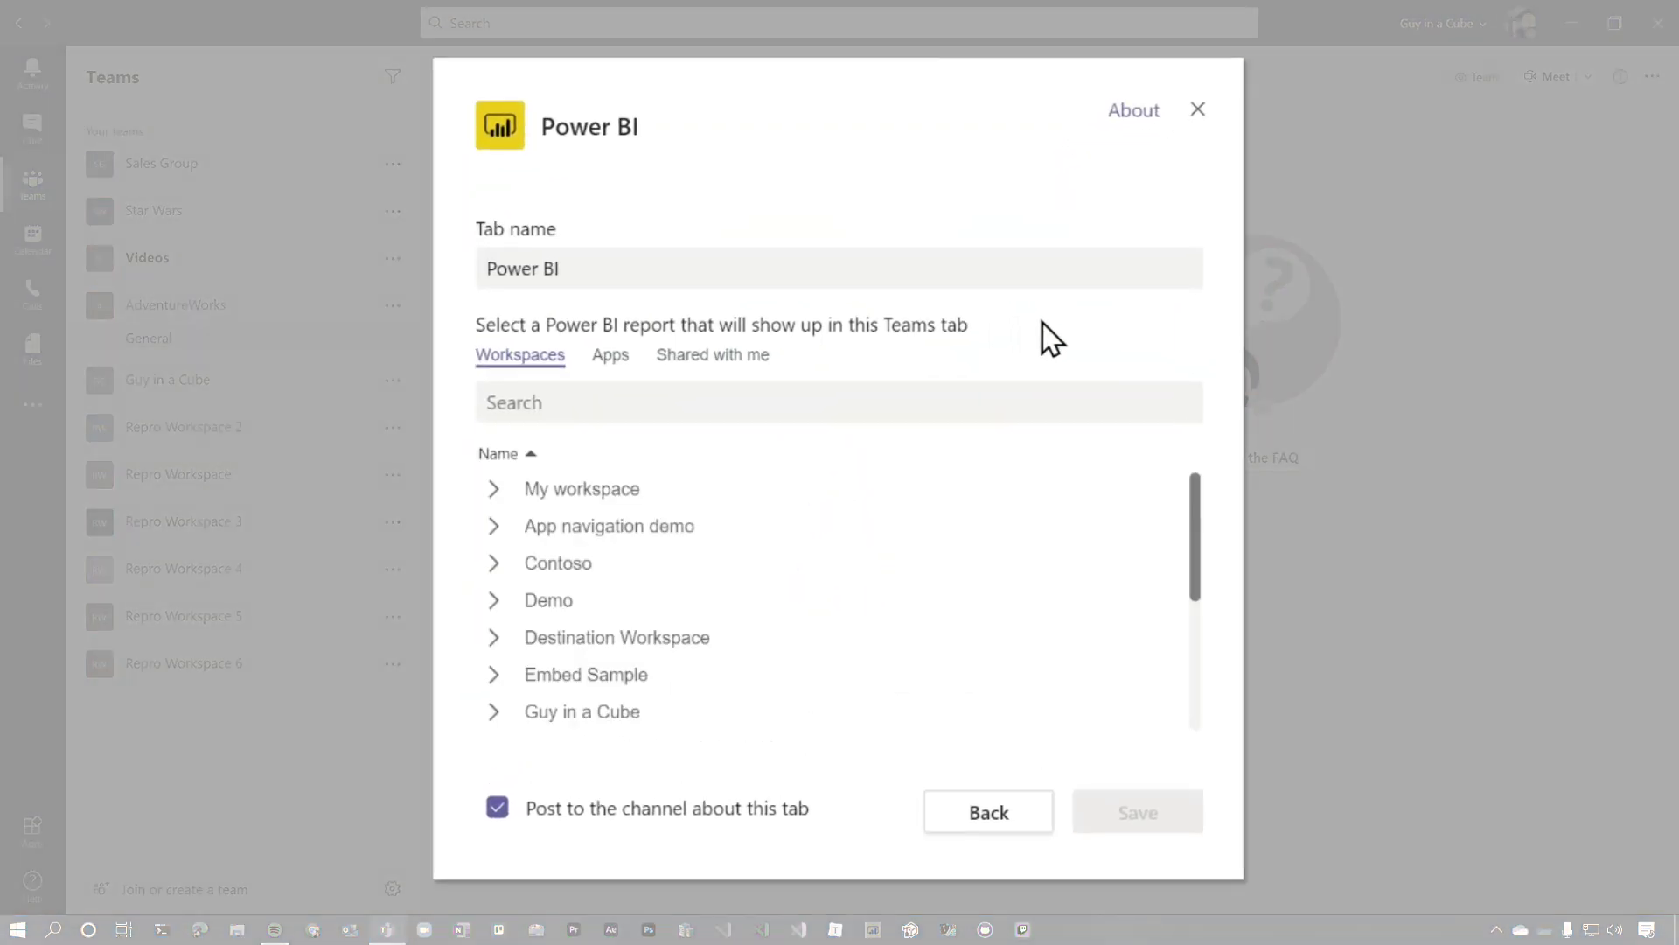
{"action": "left_click", "coordinate": [612, 358]}
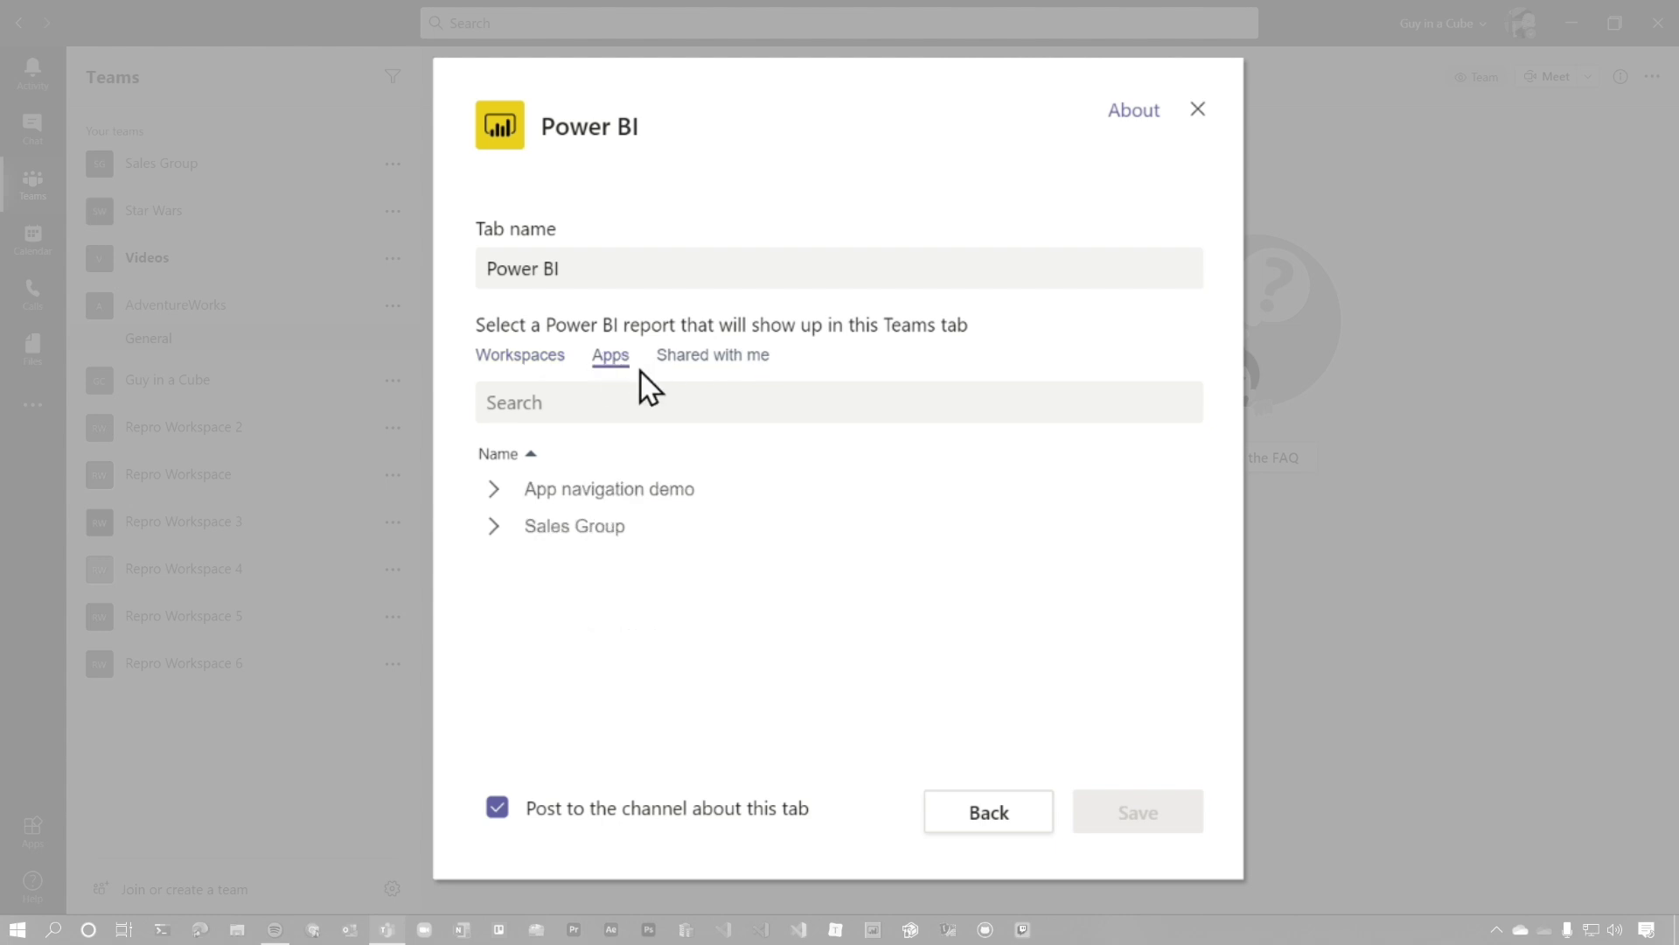
{"action": "left_click", "coordinate": [530, 495]}
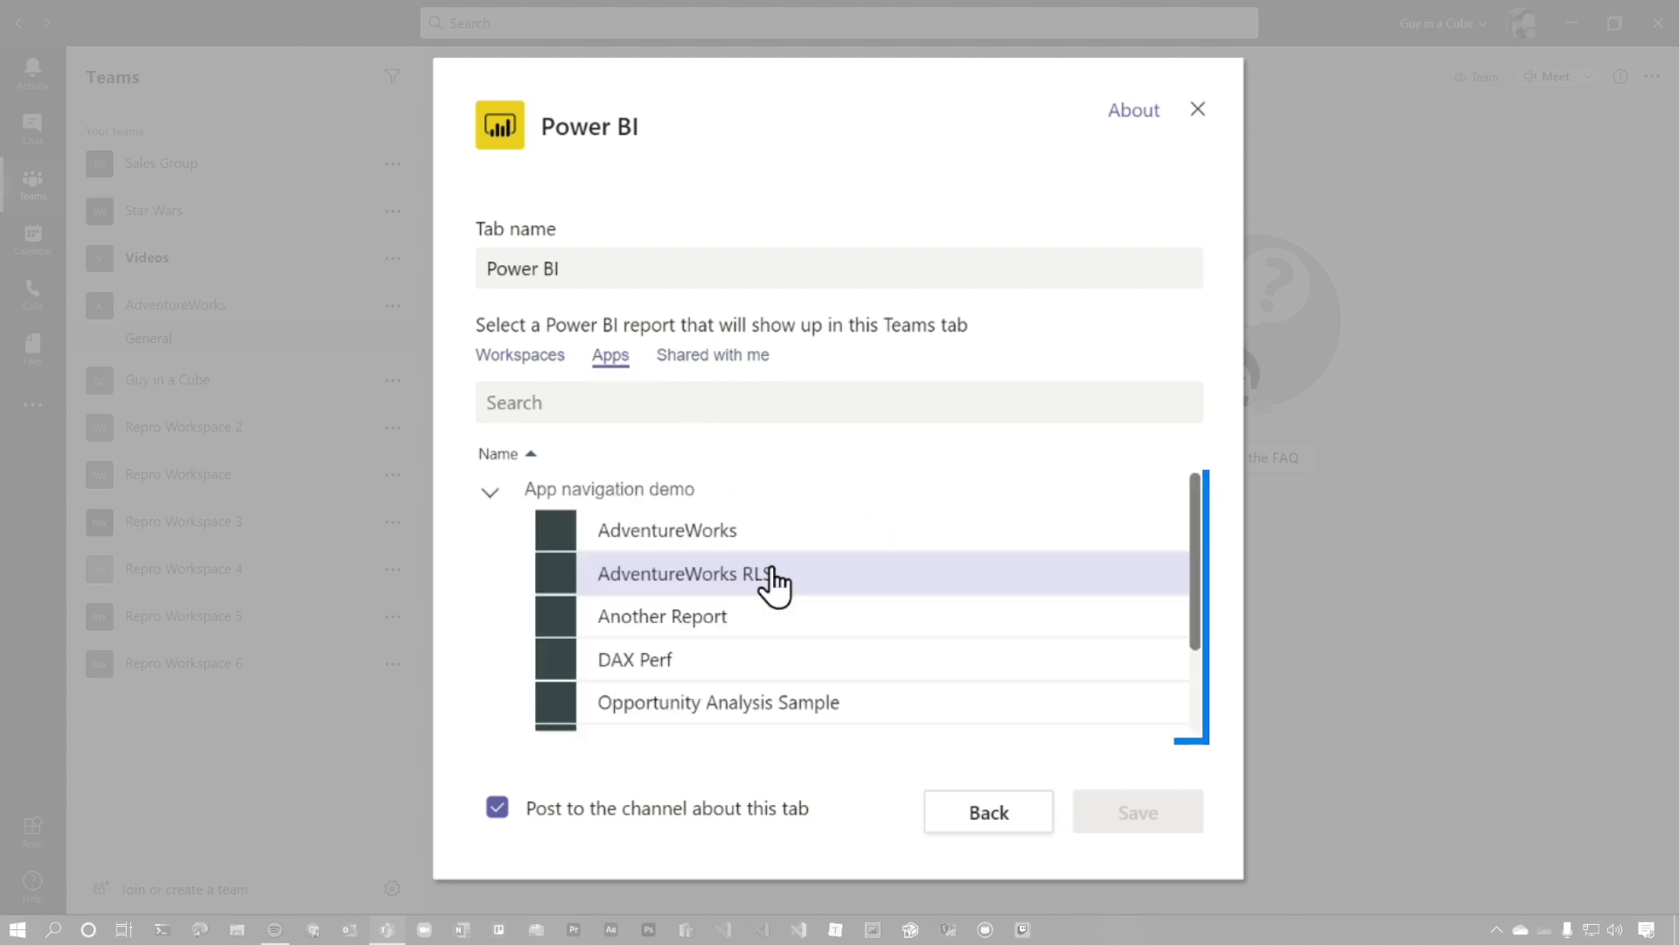
{"action": "left_click", "coordinate": [695, 535]}
{"action": "left_click", "coordinate": [697, 813]}
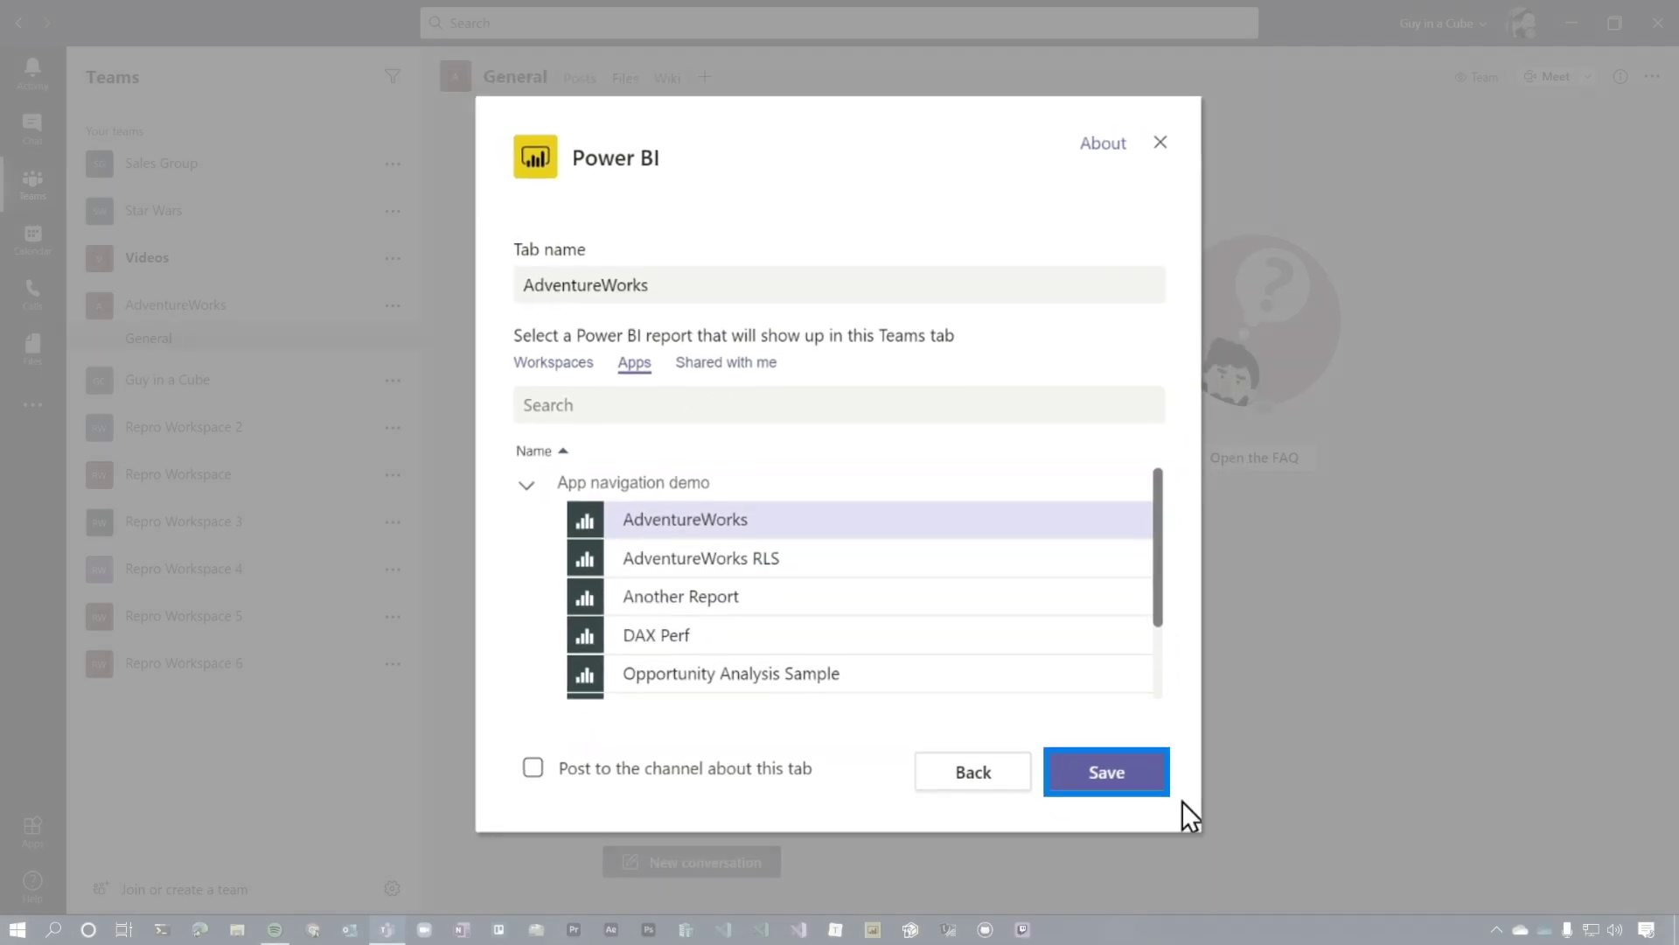
{"action": "left_click", "coordinate": [1137, 812]}
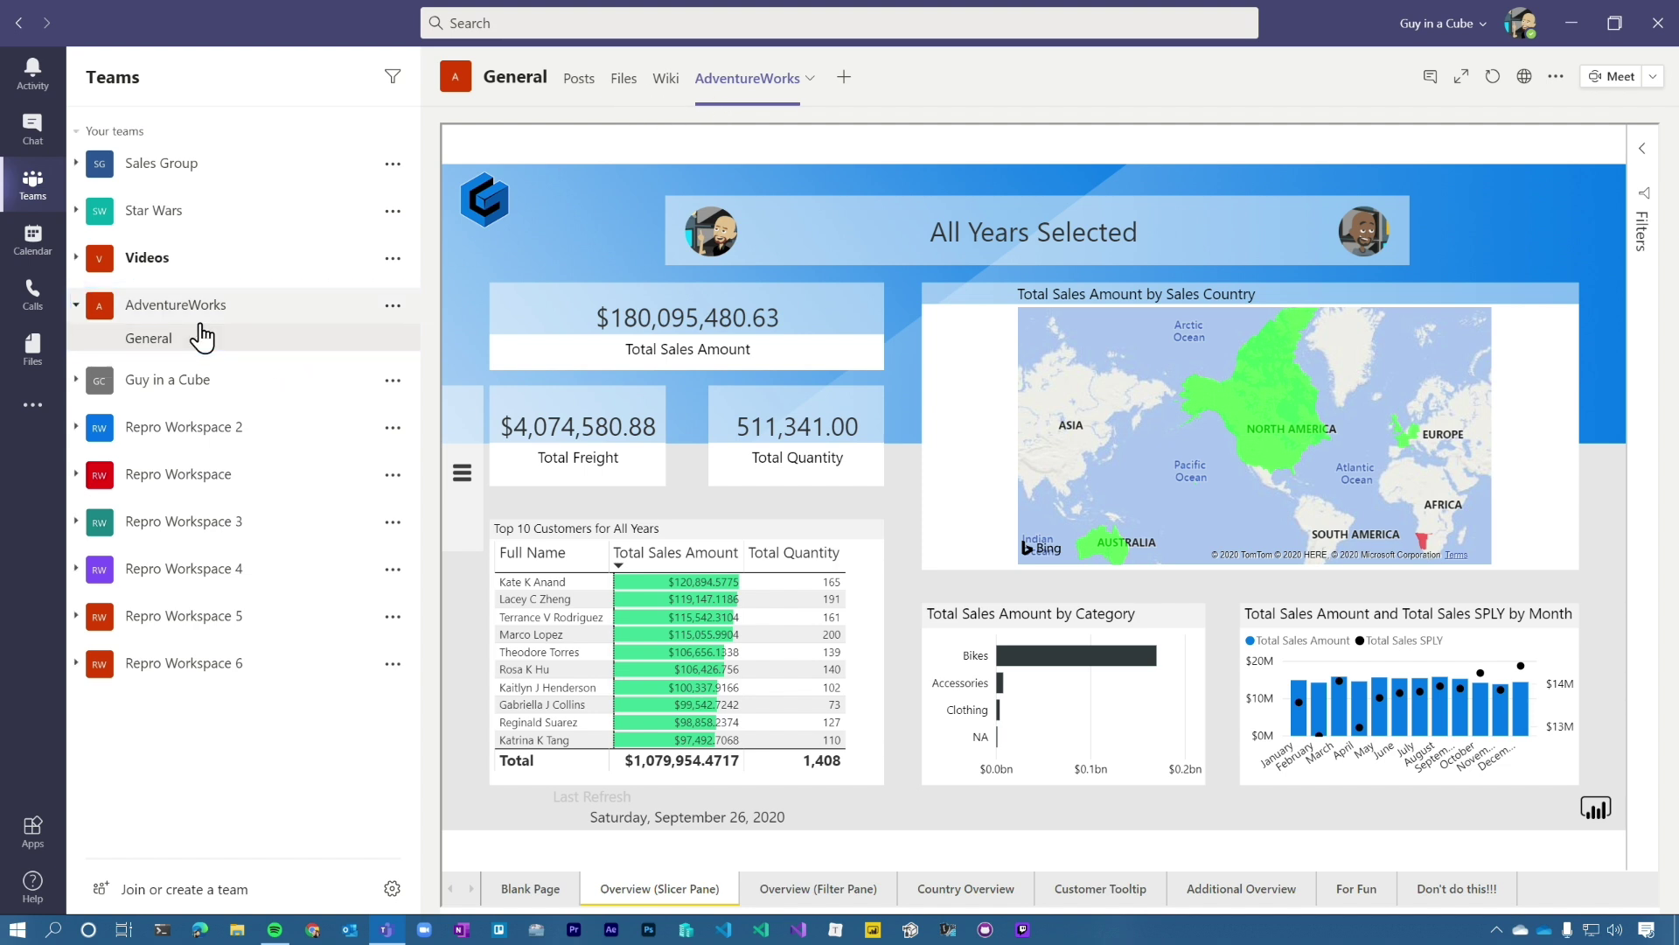
- Search the Teams apps for "power" and add the Power BI app for personal use
{"action": "left_click", "coordinate": [27, 422]}
{"action": "type", "text": "pw"}
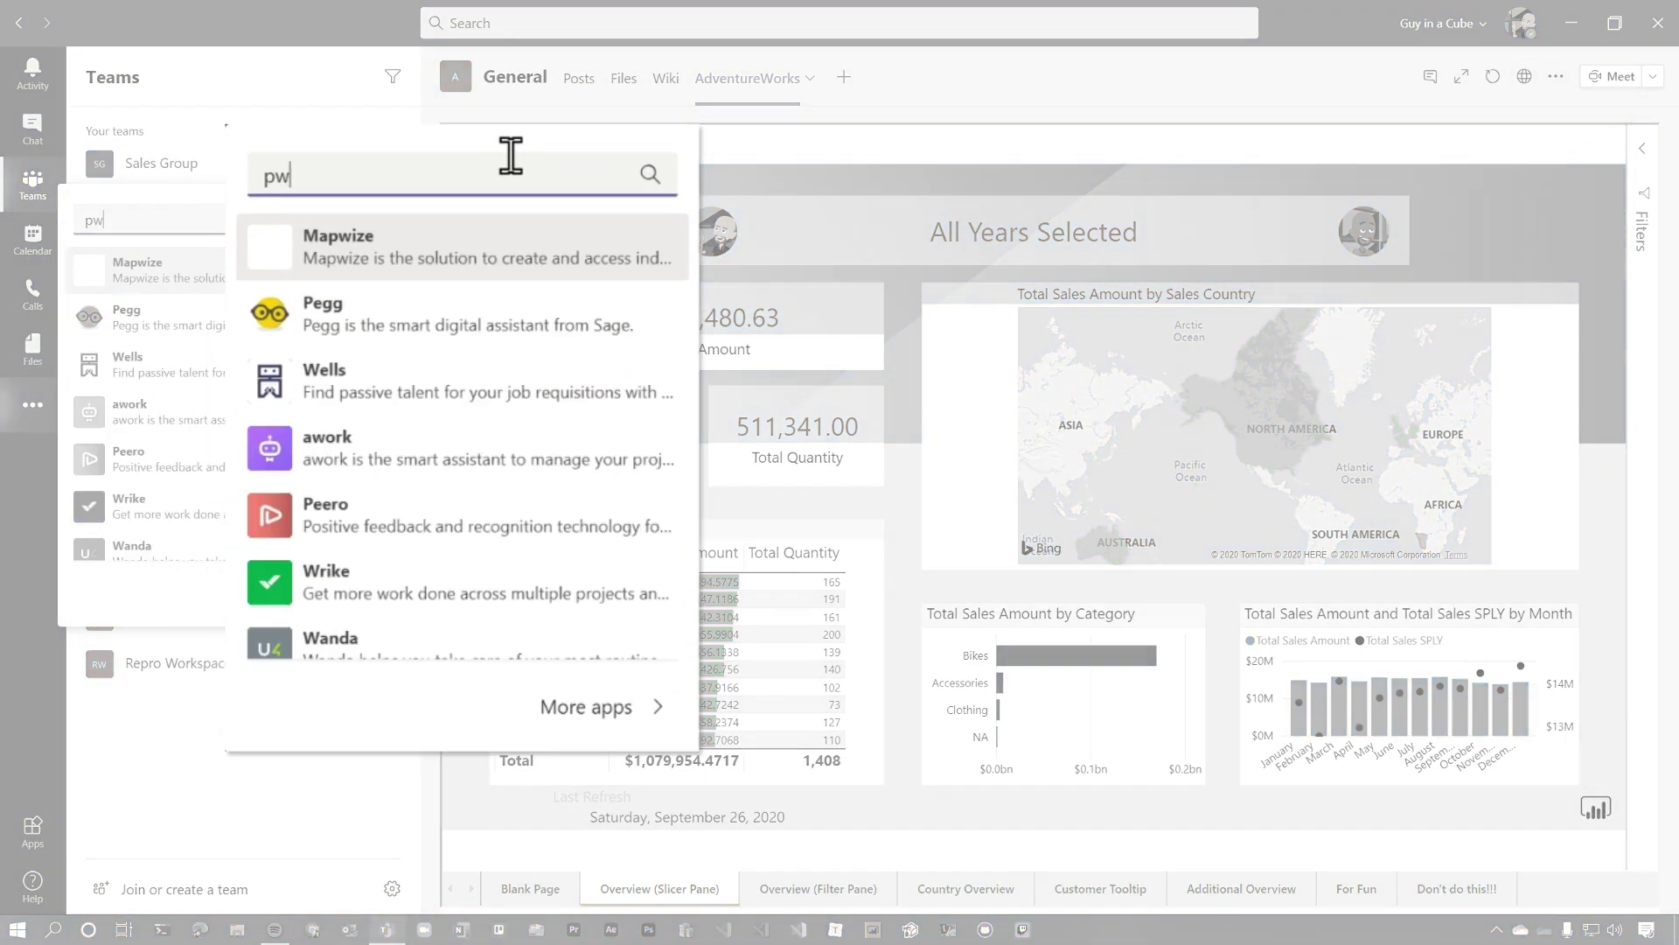
{"action": "key", "text": "BackSpace"}
{"action": "type", "text": "ower"}
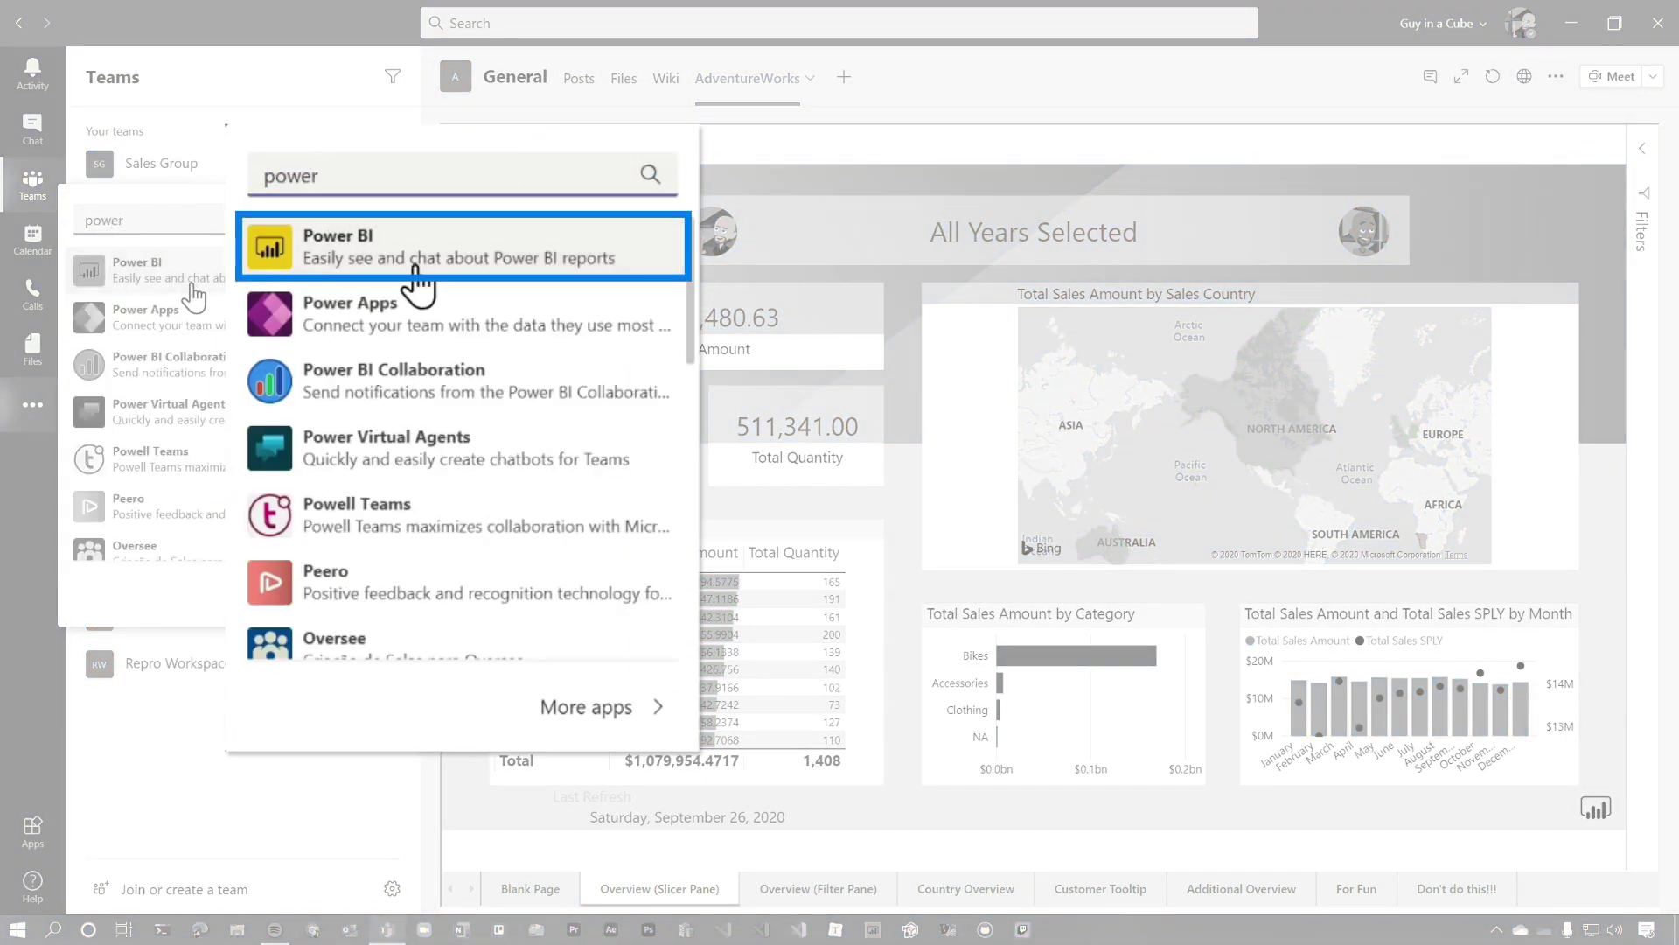
{"action": "left_click", "coordinate": [186, 271]}
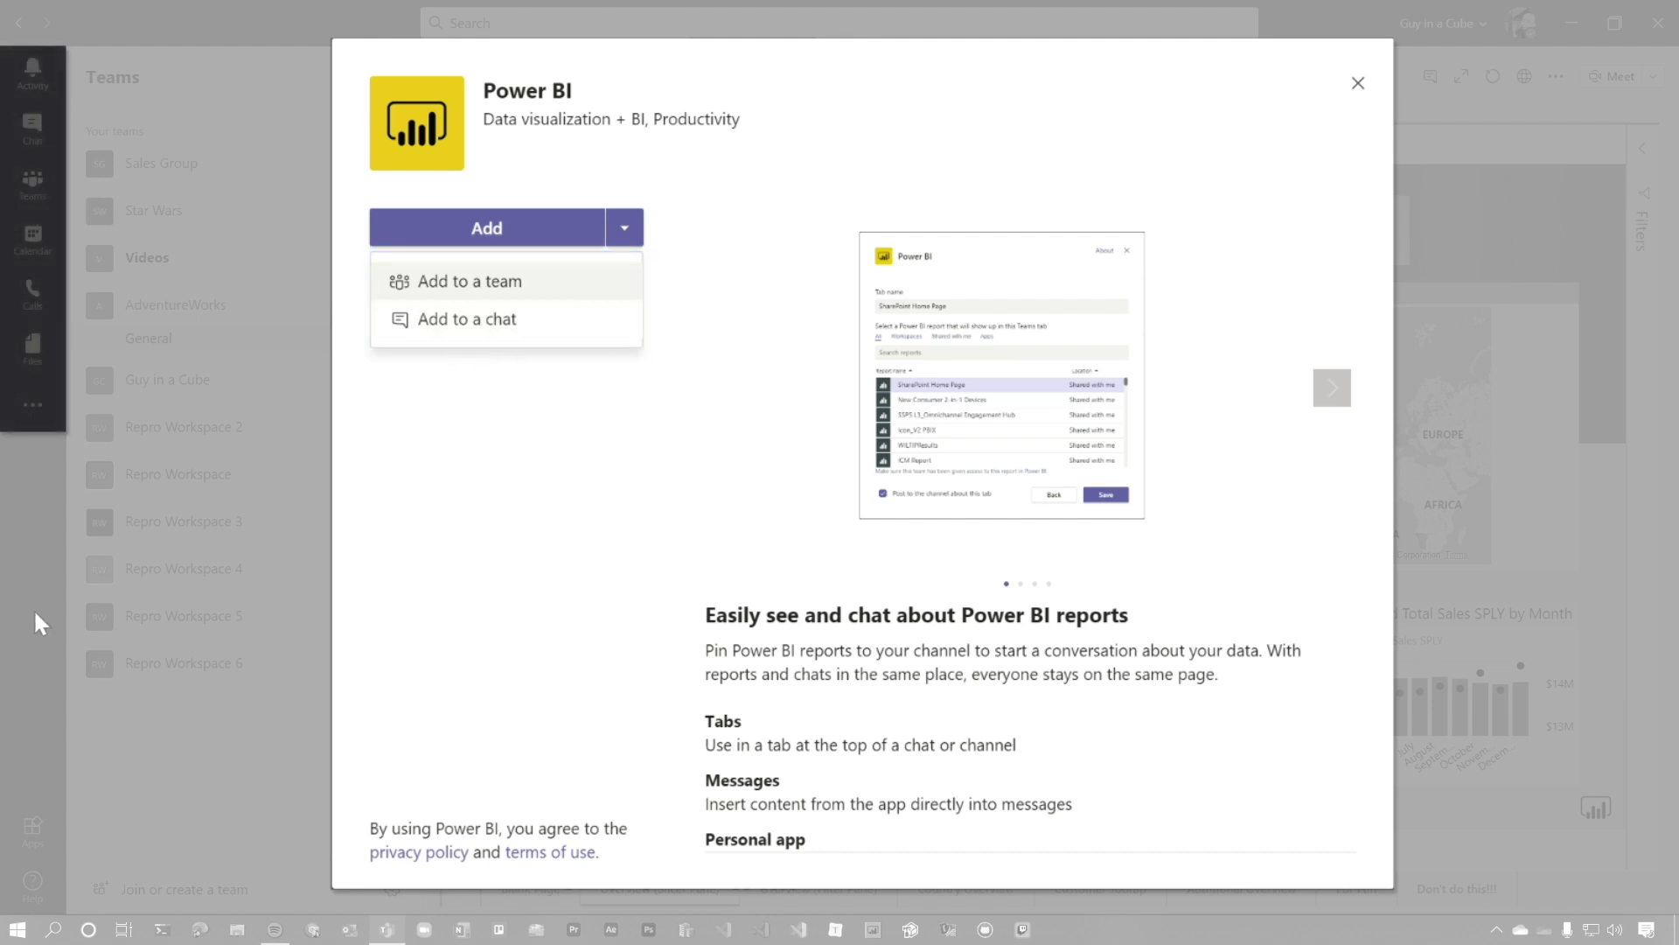
{"action": "left_click", "coordinate": [542, 462]}
{"action": "left_click", "coordinate": [525, 238]}
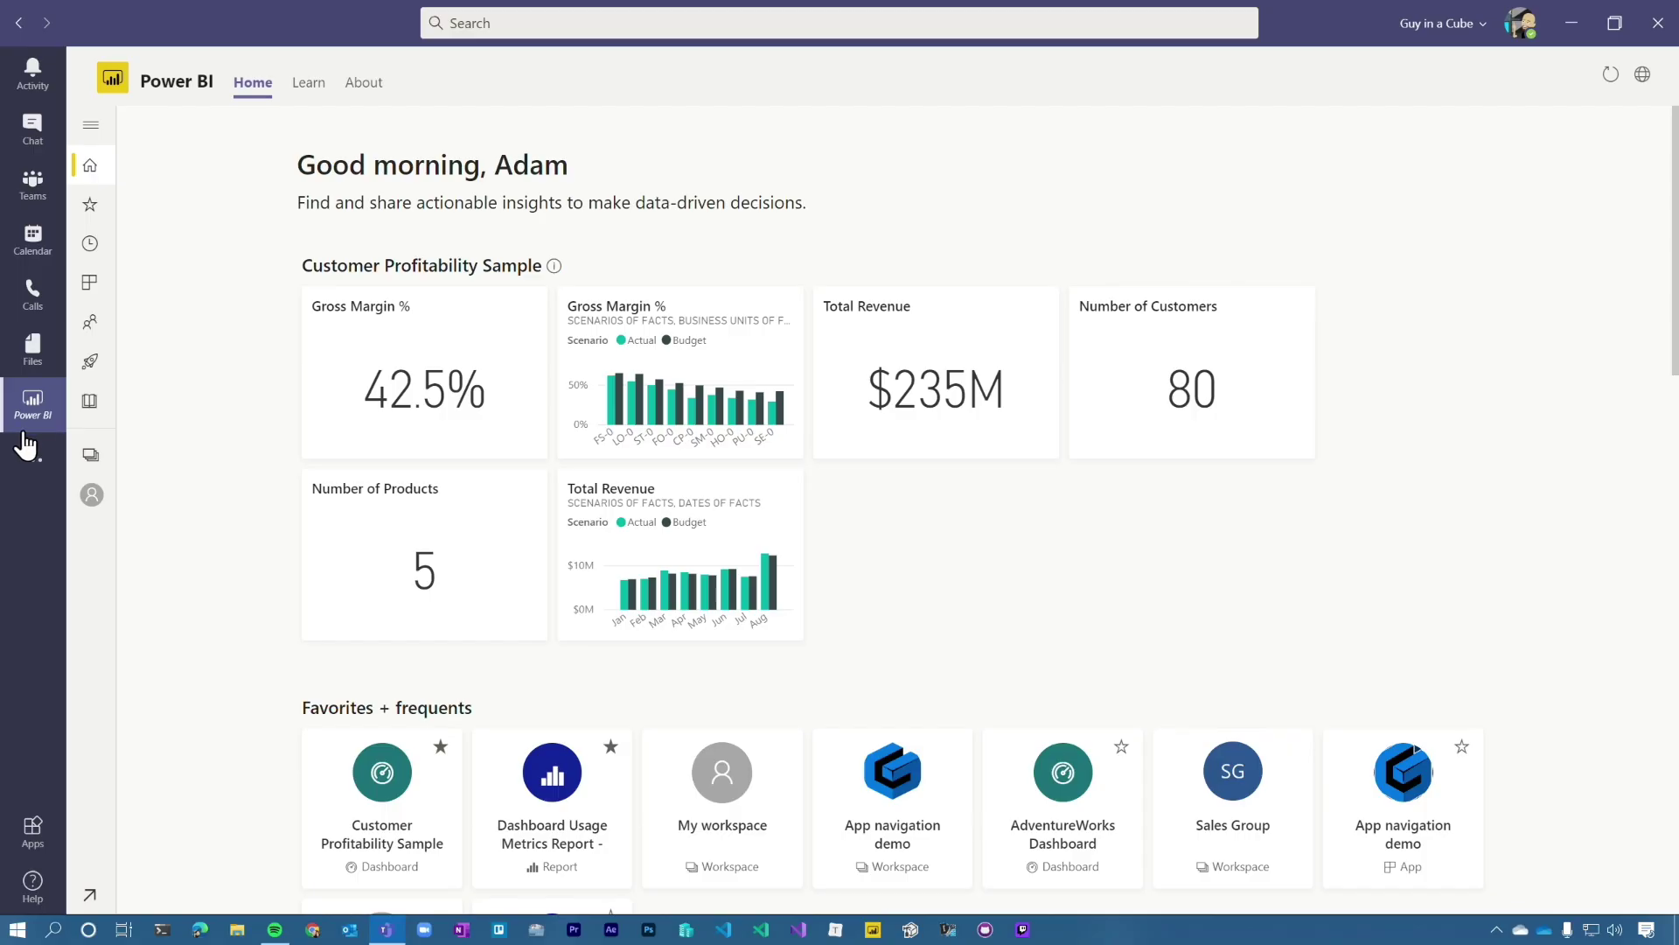
- Pin the Power BI app to the app bar, look through the additional apps, and unpin it again
{"action": "right_click", "coordinate": [30, 427]}
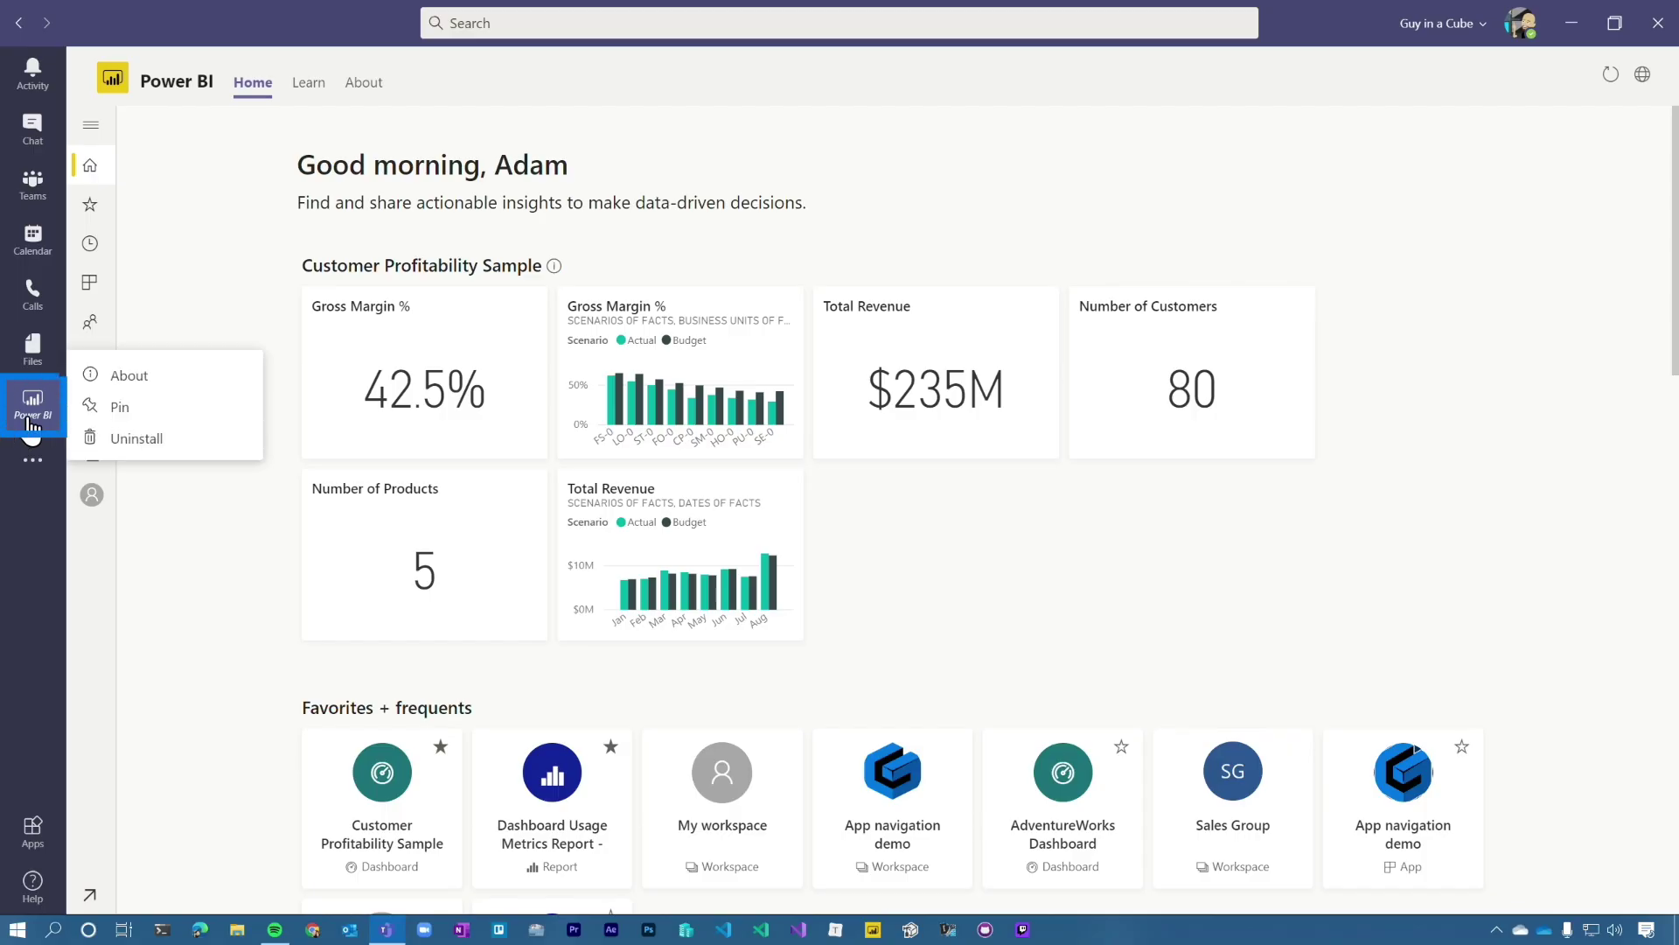
{"action": "left_click", "coordinate": [127, 408]}
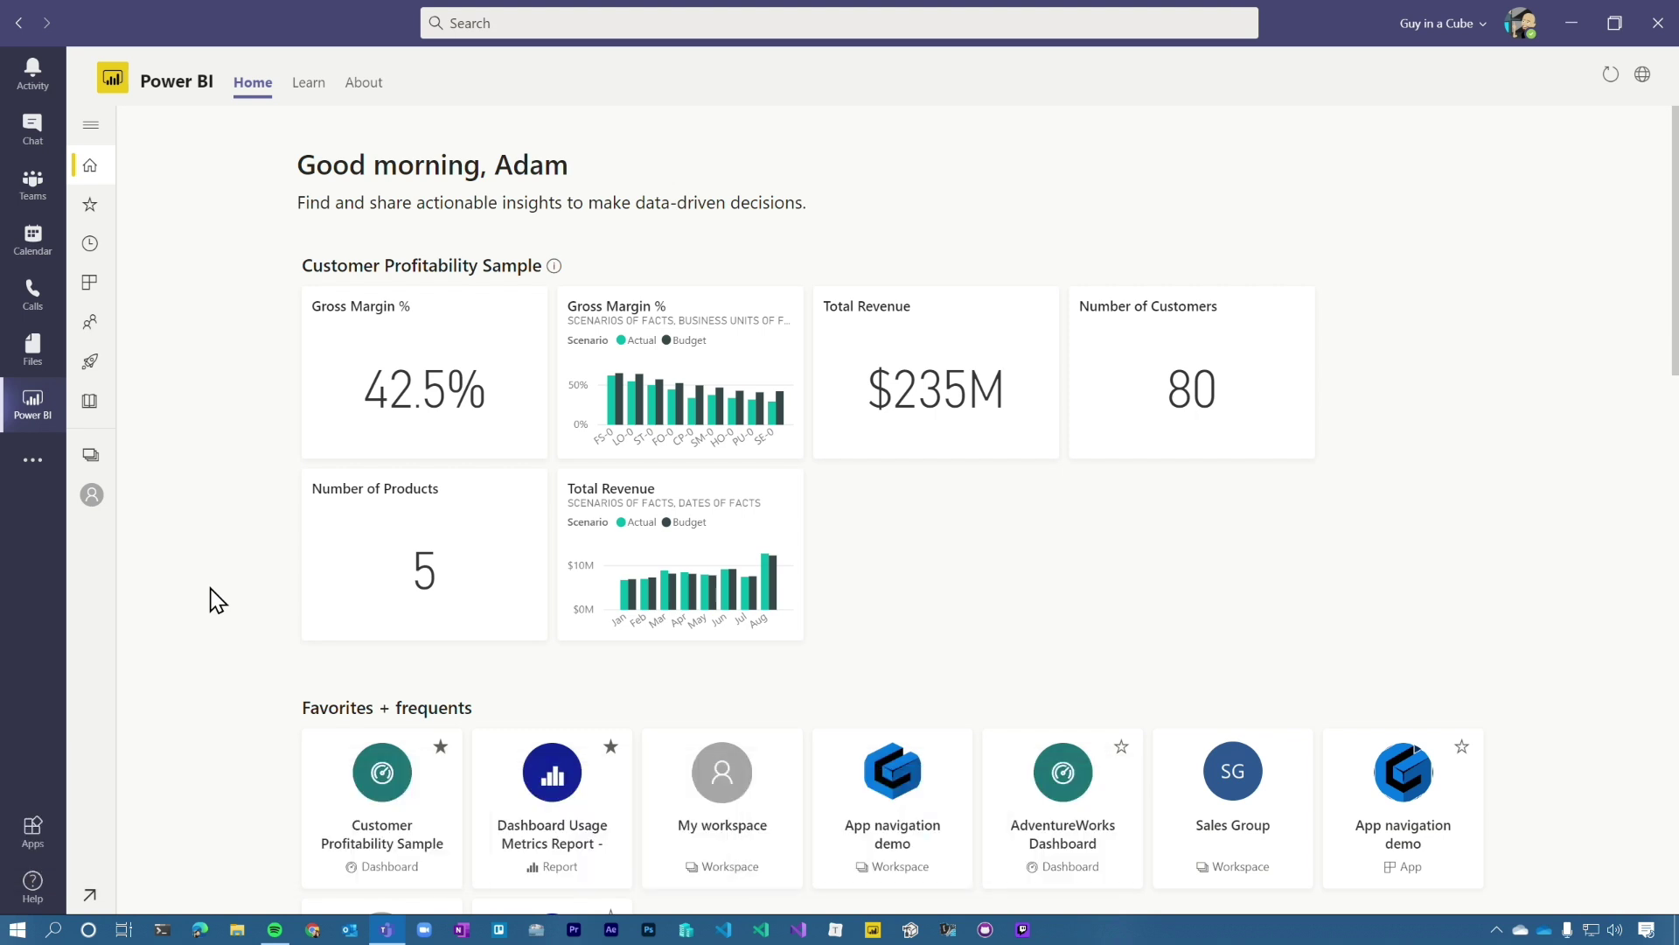
{"action": "left_click", "coordinate": [34, 464]}
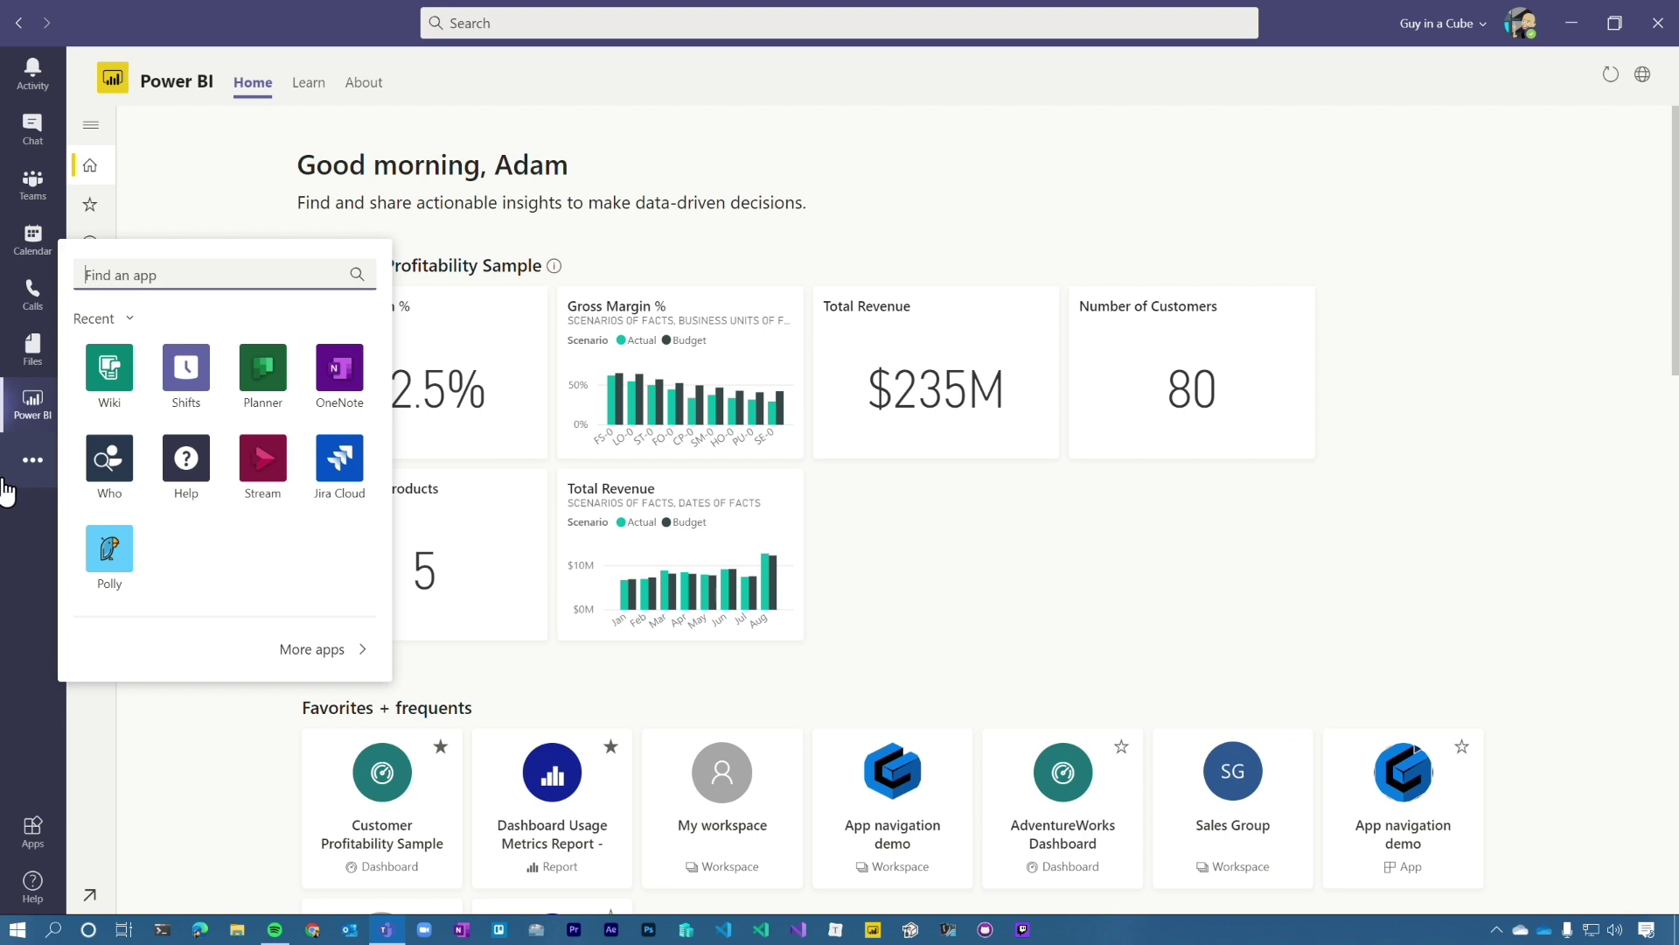
{"action": "right_click", "coordinate": [33, 404]}
{"action": "left_click", "coordinate": [131, 406]}
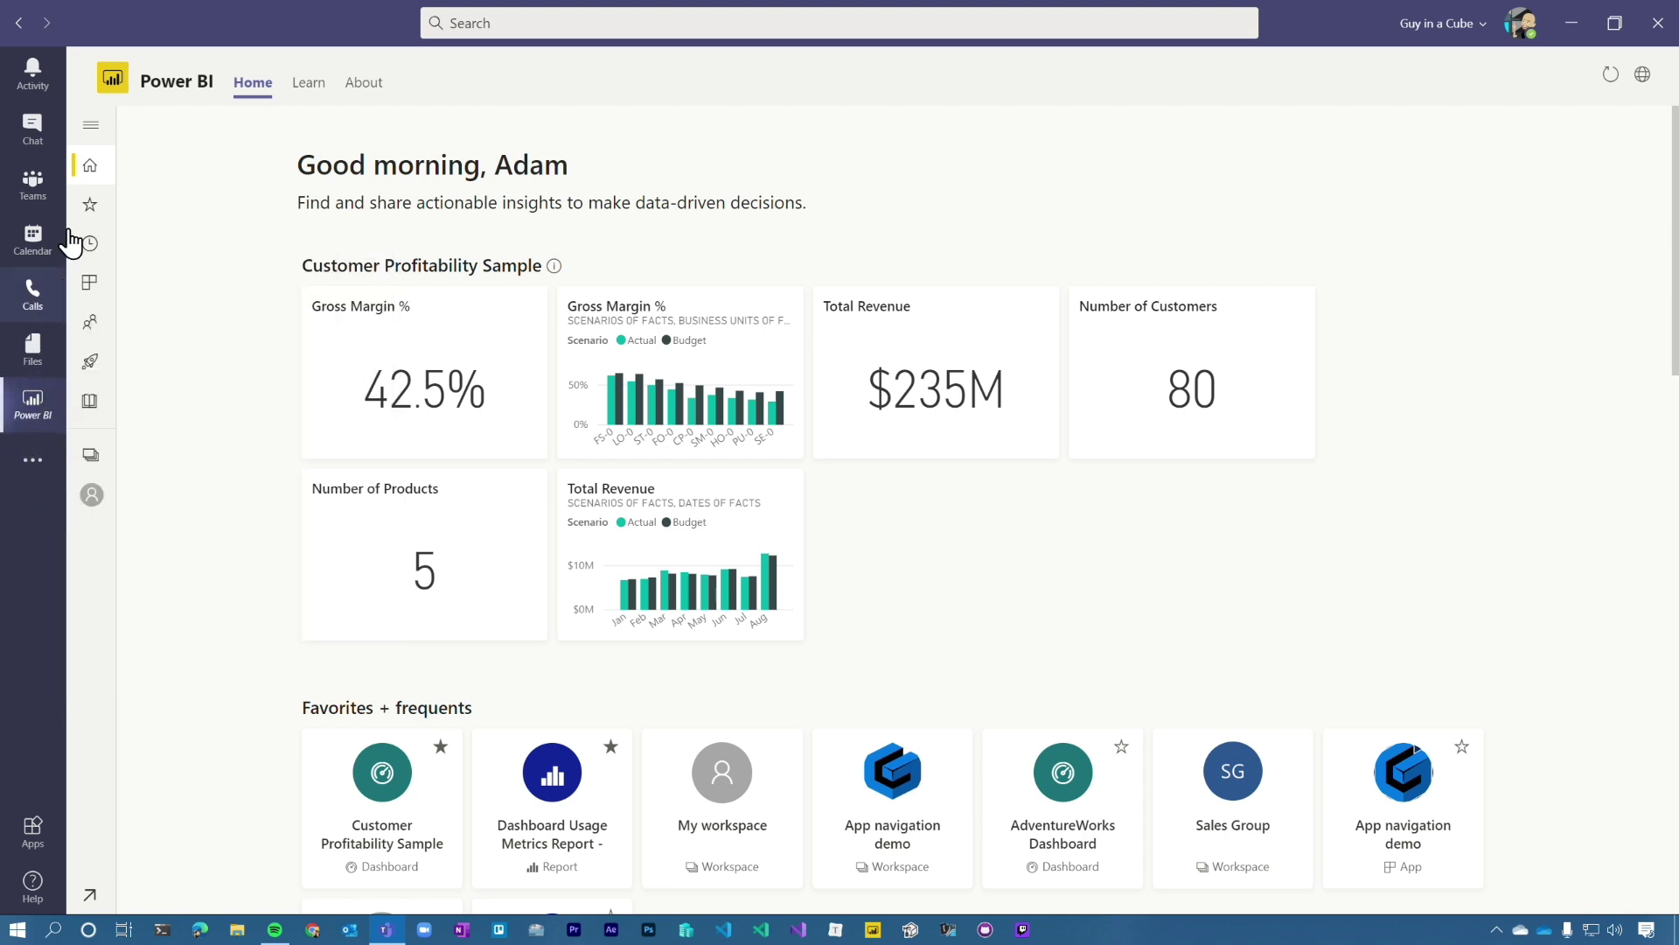
- Return to the teams list, reopen Power BI from the additional apps, and pin it to the app bar
{"action": "left_click", "coordinate": [39, 203]}
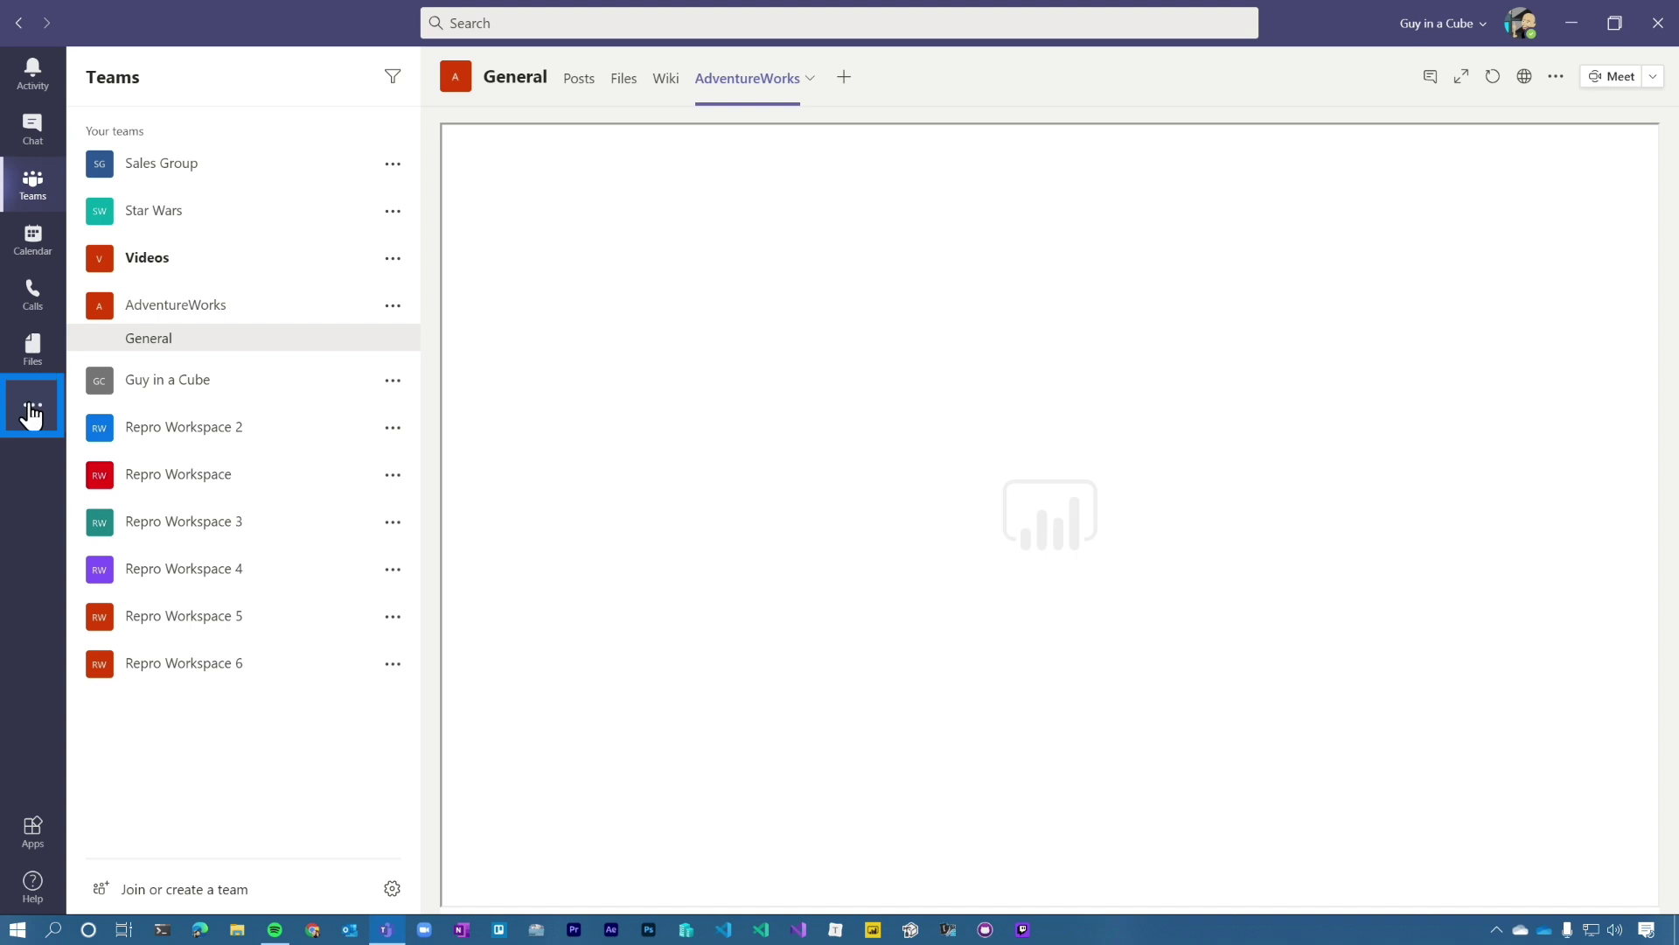
{"action": "left_click", "coordinate": [31, 411]}
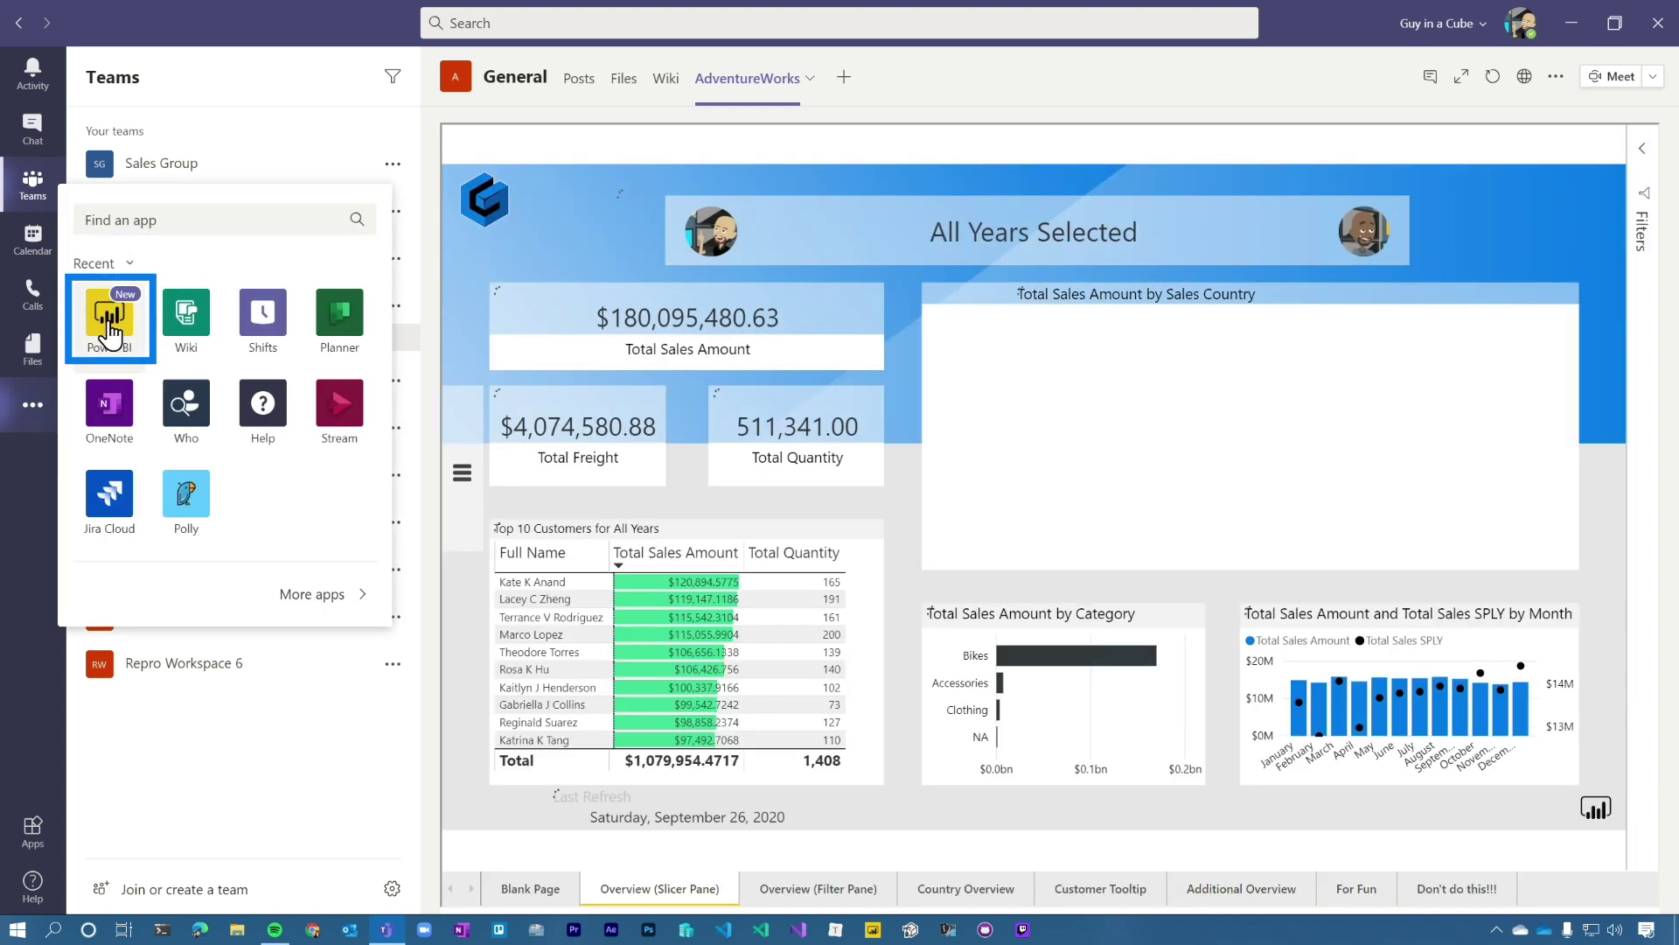
{"action": "left_click", "coordinate": [136, 331]}
{"action": "right_click", "coordinate": [30, 413]}
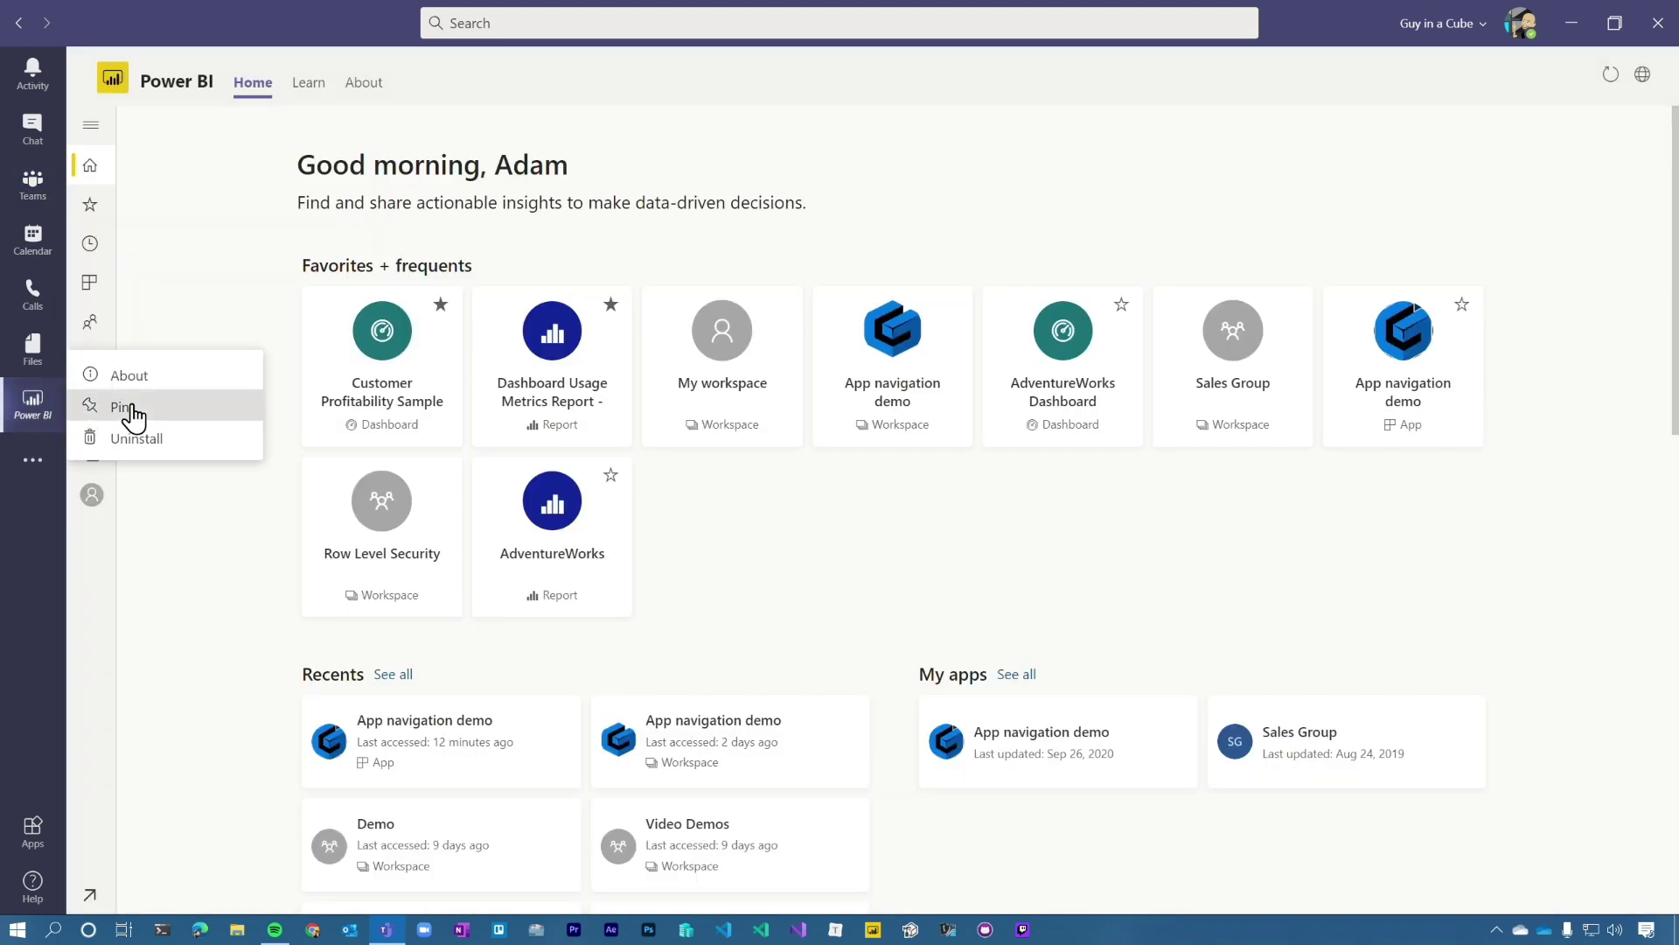
{"action": "left_click", "coordinate": [122, 408]}
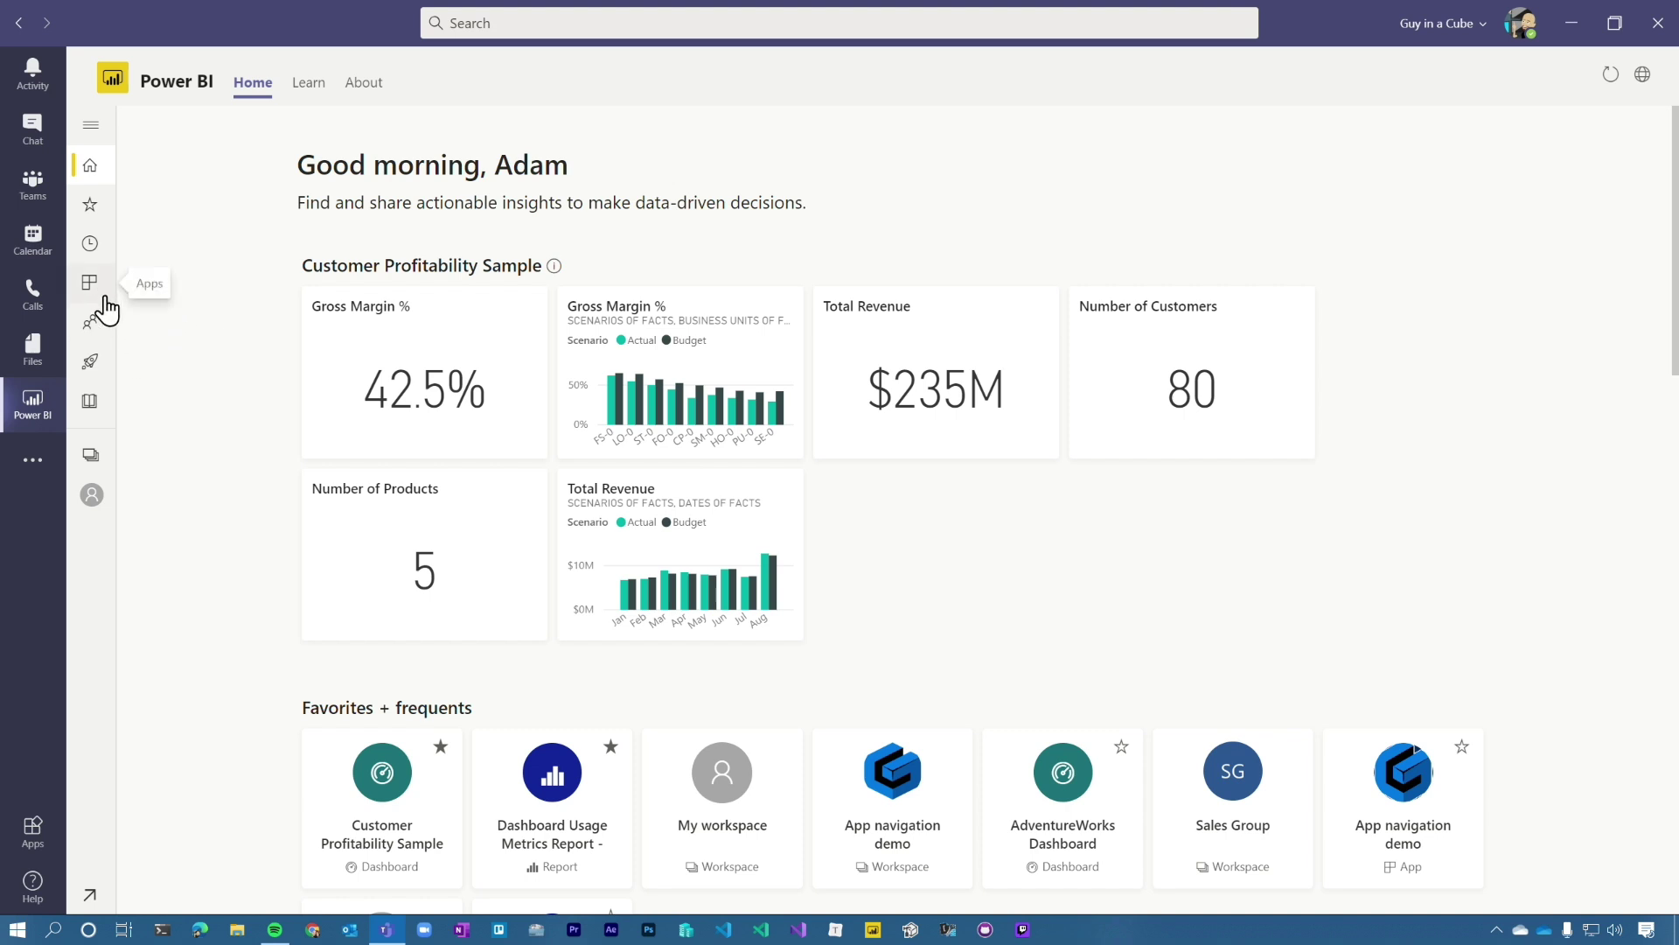
- View the AdventureWorks report in the App navigation demo workspace, and open the published App navigation demo app
{"action": "left_click", "coordinate": [91, 457]}
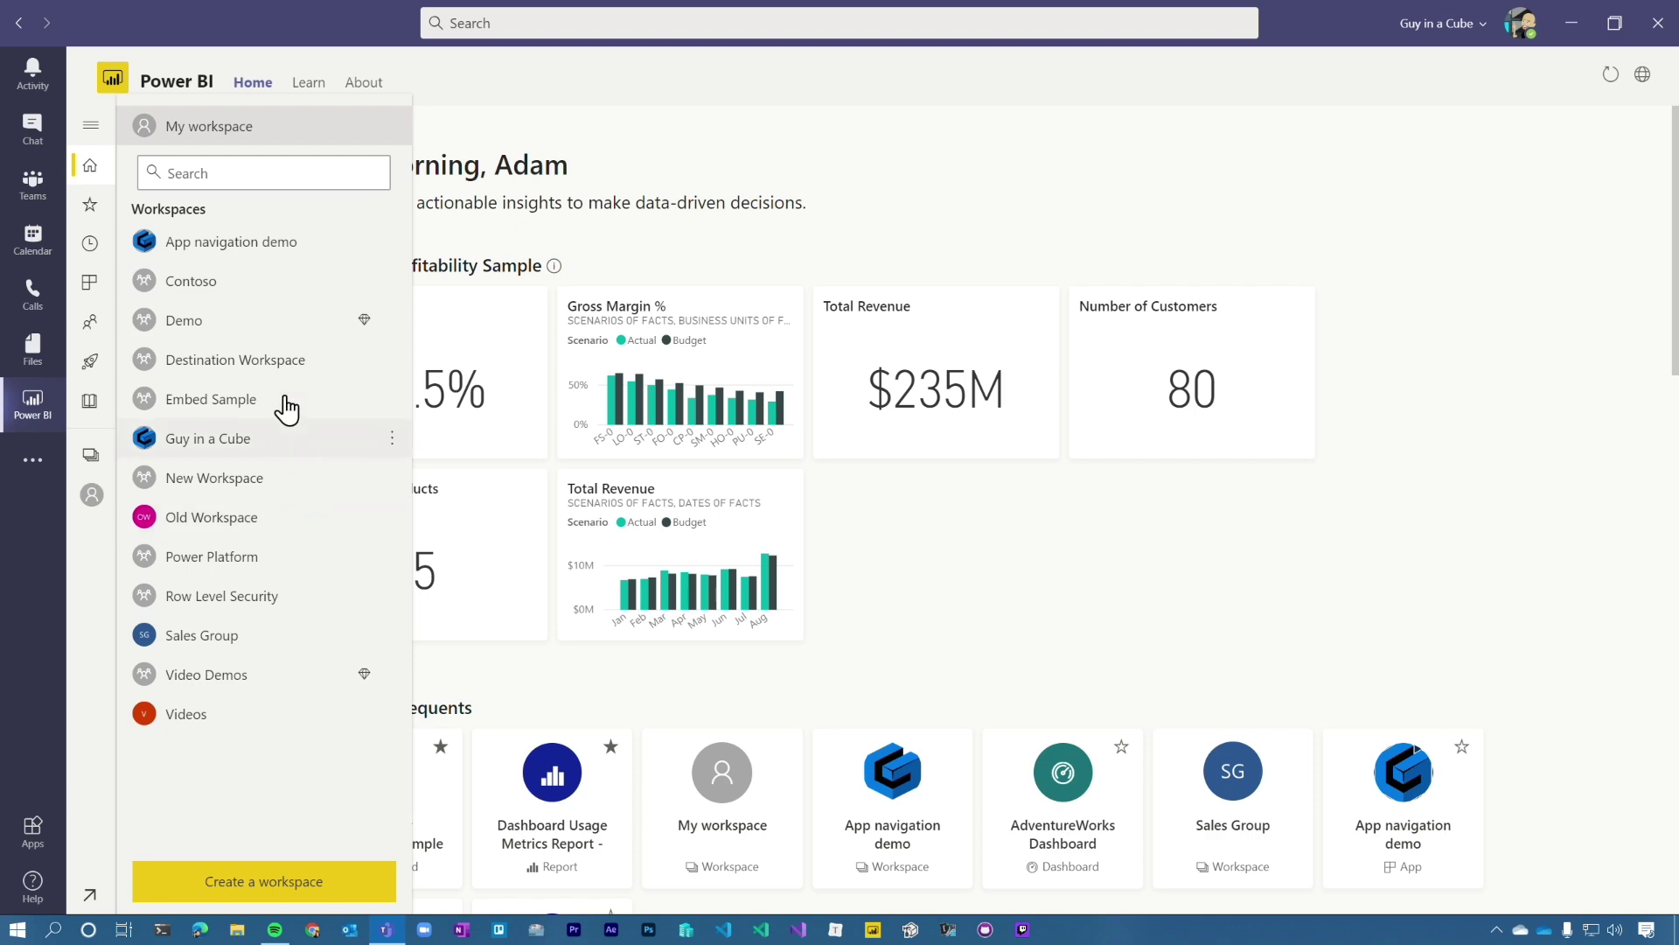
{"action": "left_click", "coordinate": [249, 249]}
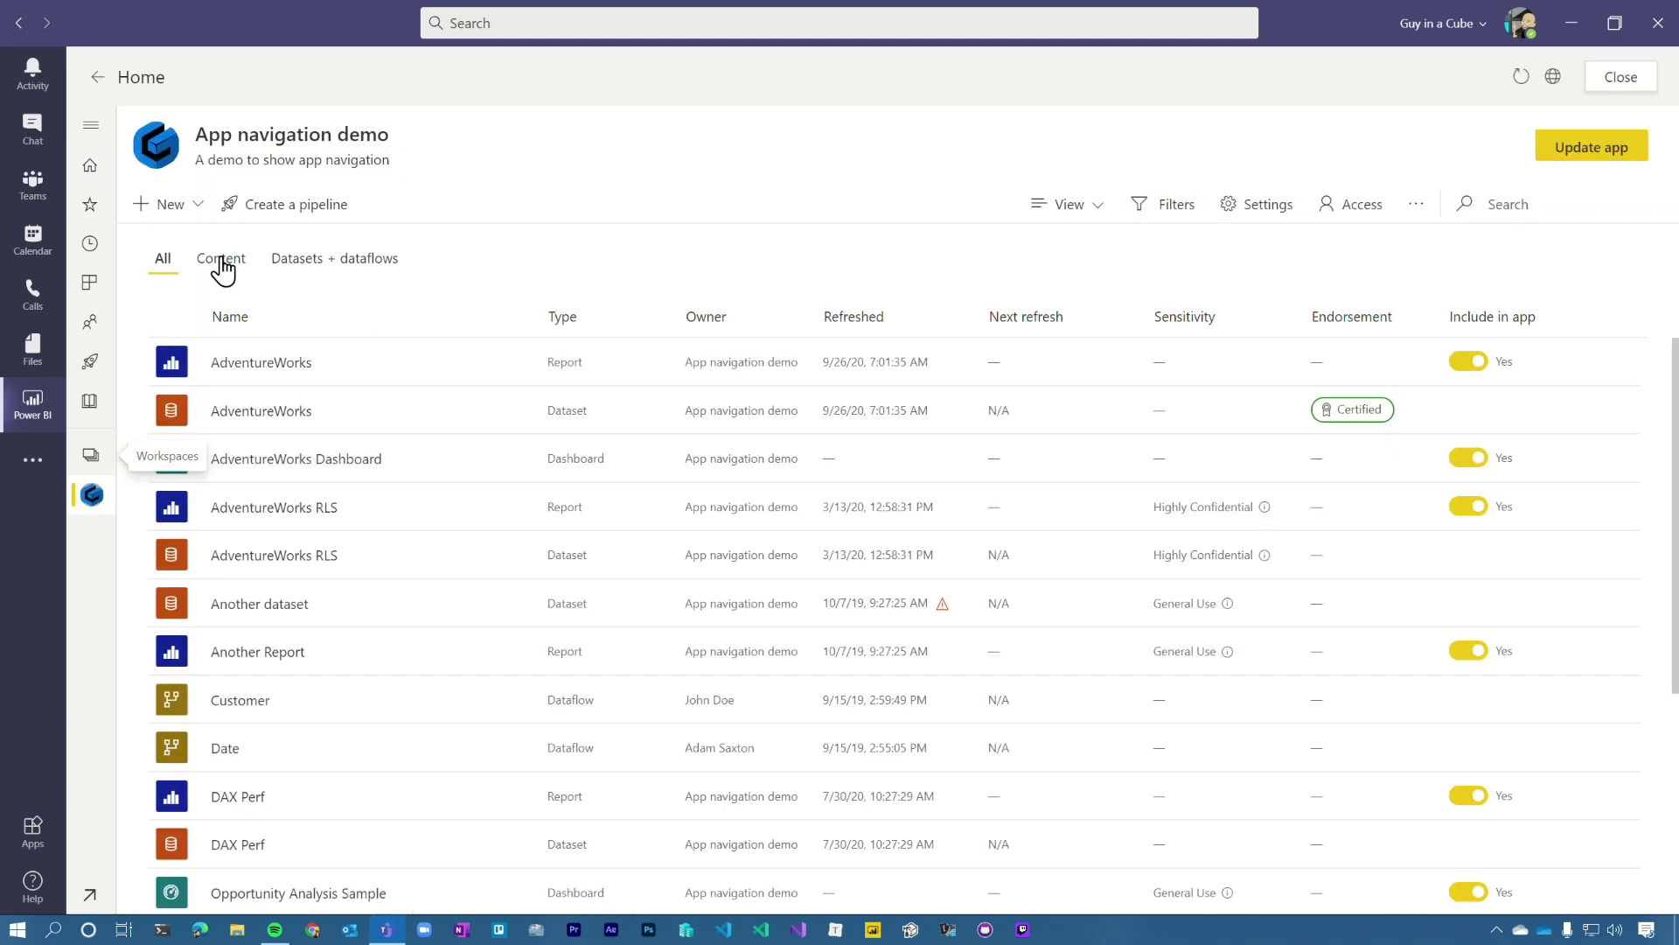
{"action": "left_click", "coordinate": [278, 365]}
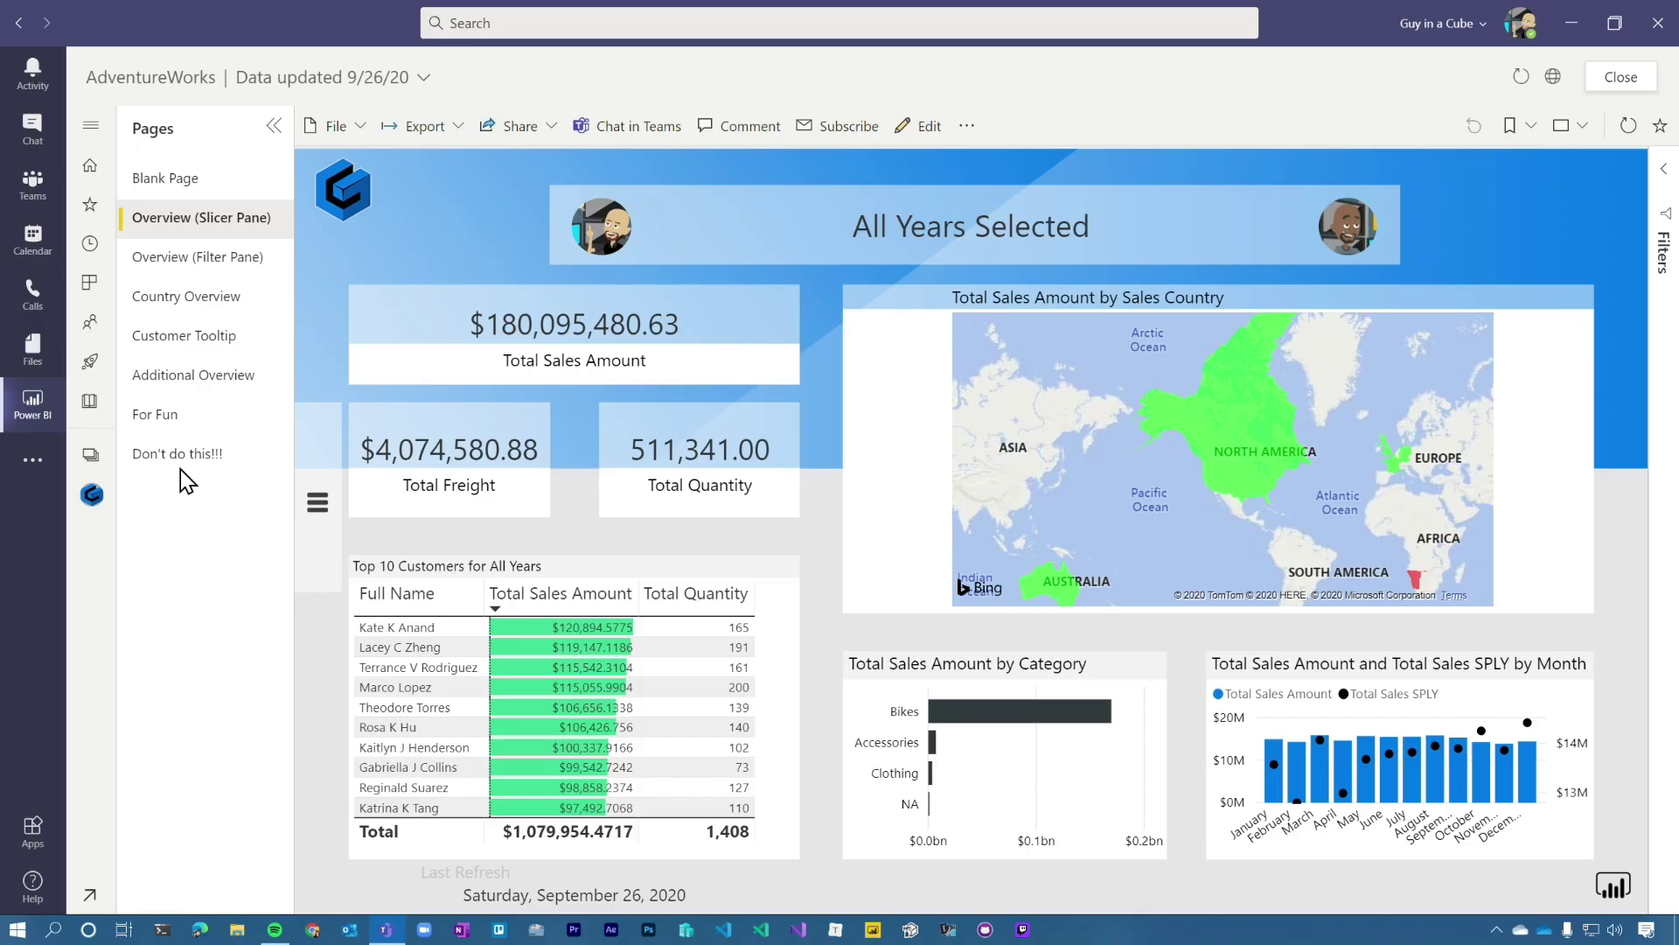
{"action": "left_click", "coordinate": [91, 287]}
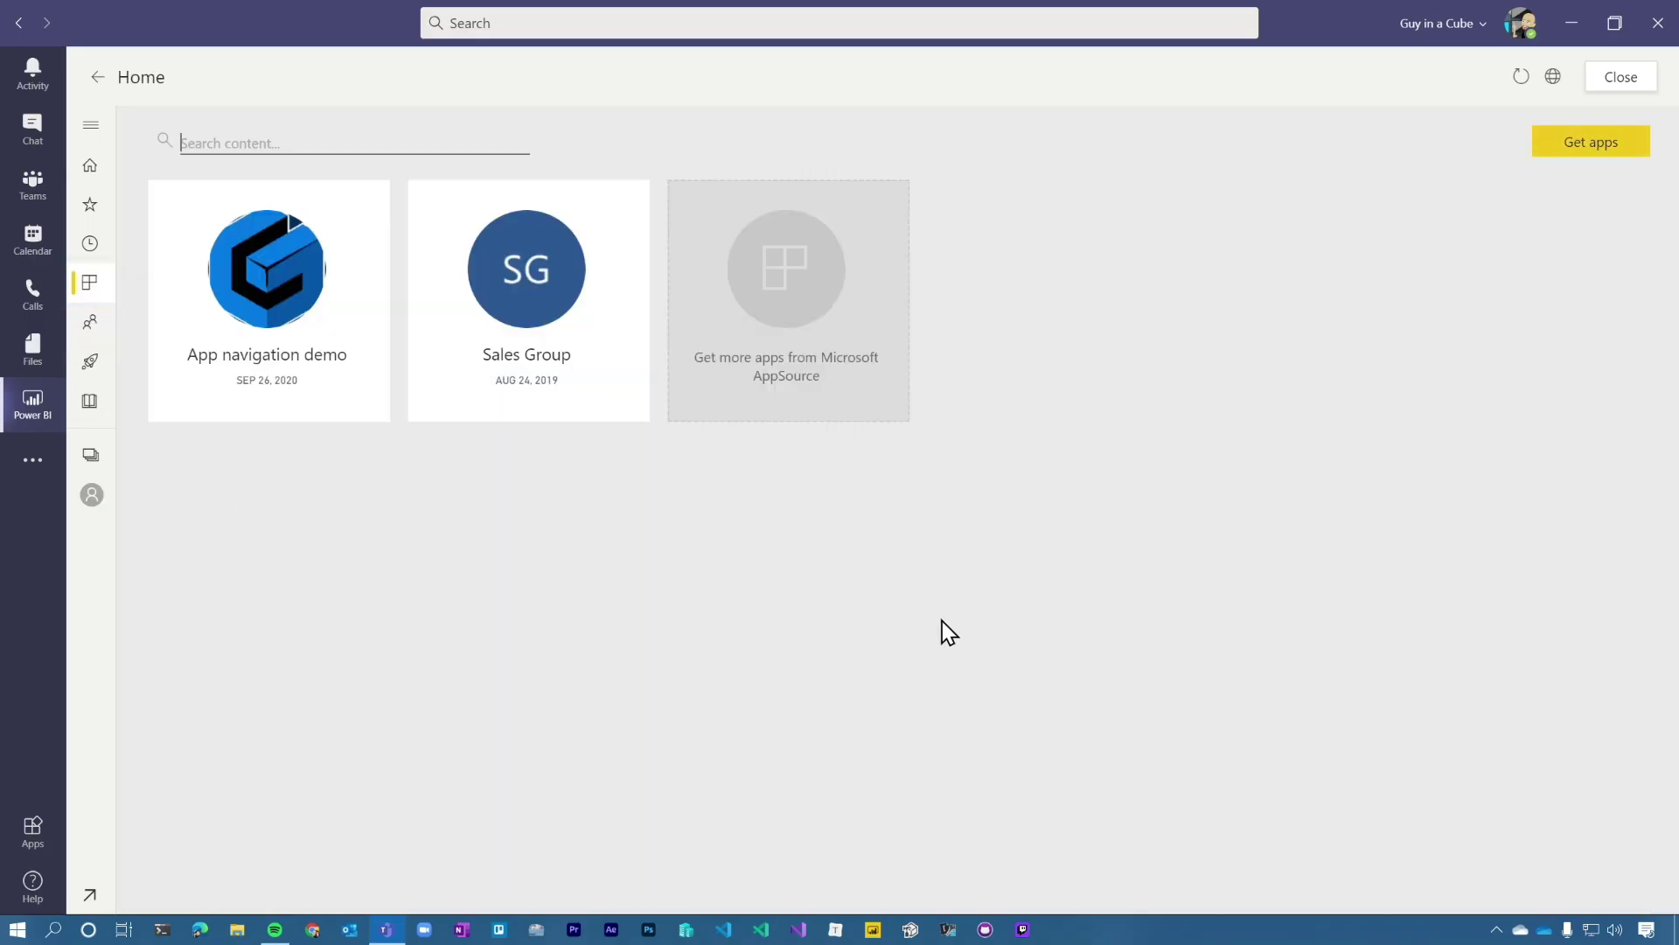
{"action": "left_click", "coordinate": [264, 289]}
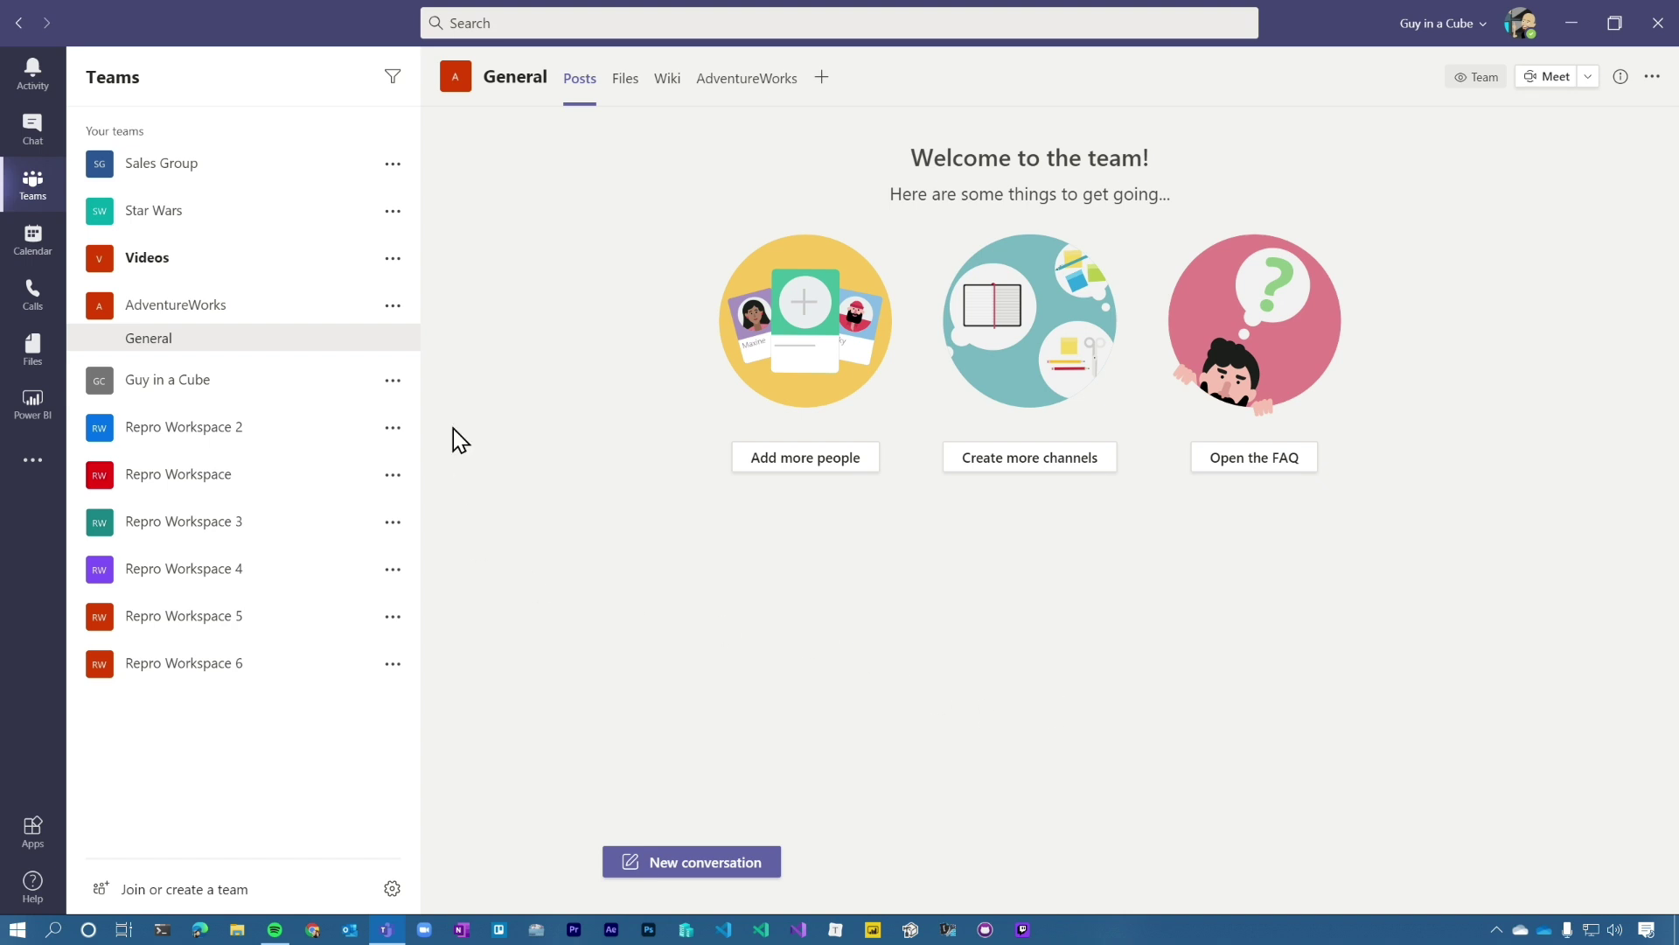
- Post a new conversation in the General channel with the App navigation demo Power BI card and the message "Here is the app that I published"
{"action": "left_click", "coordinate": [725, 875]}
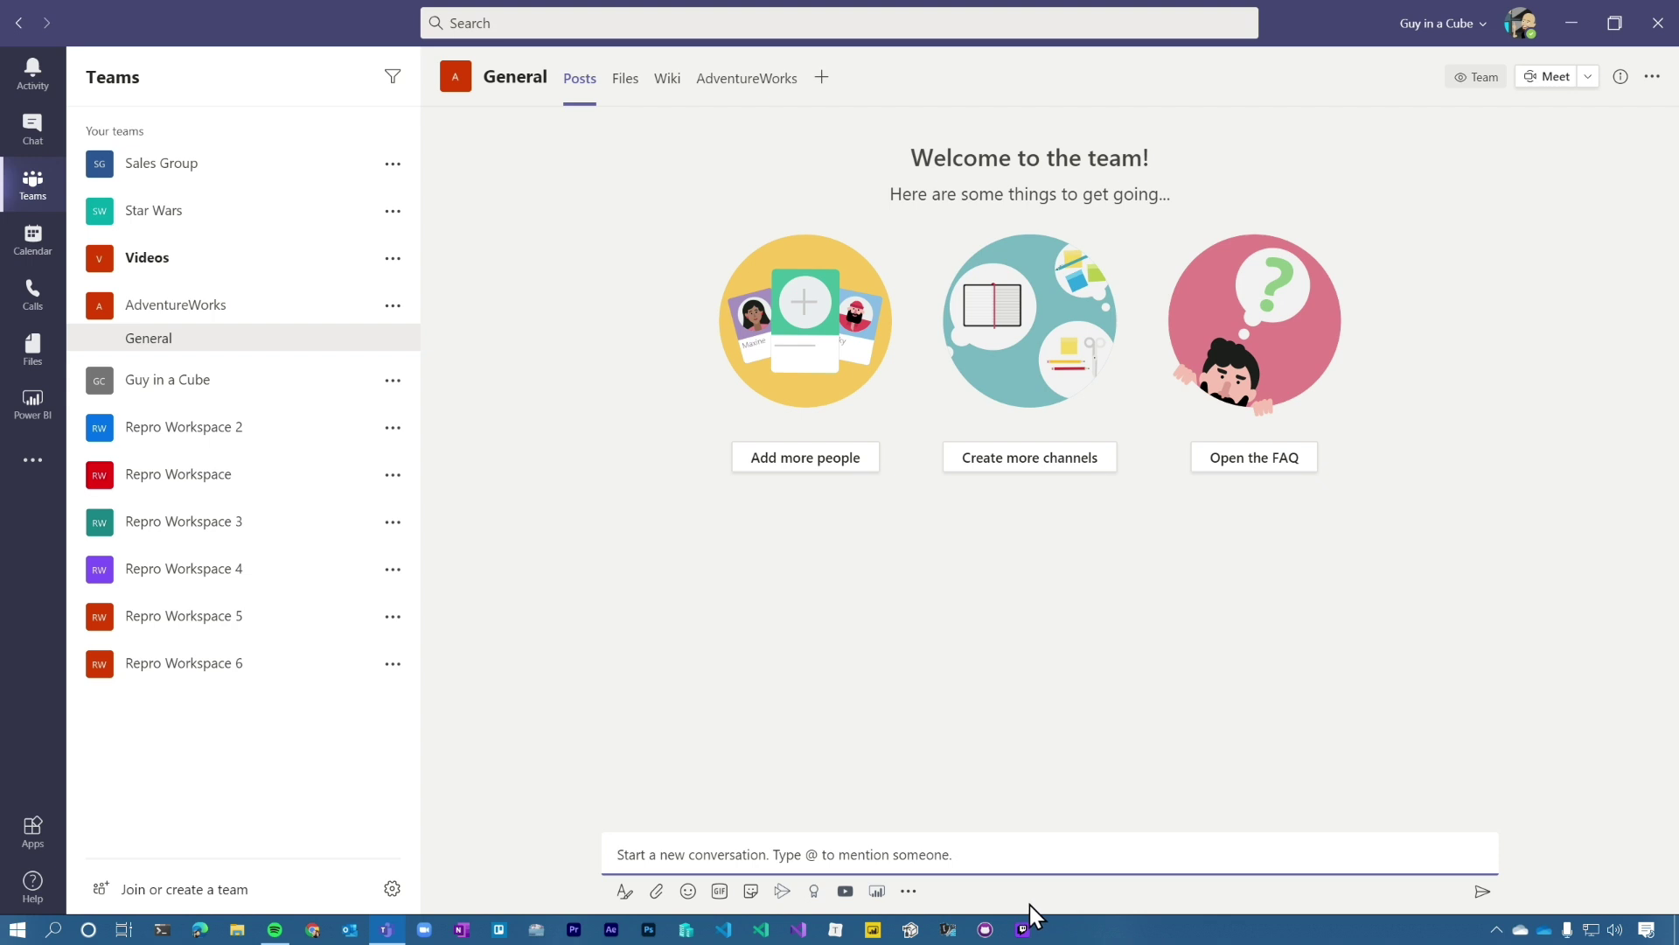
{"action": "left_click", "coordinate": [877, 892]}
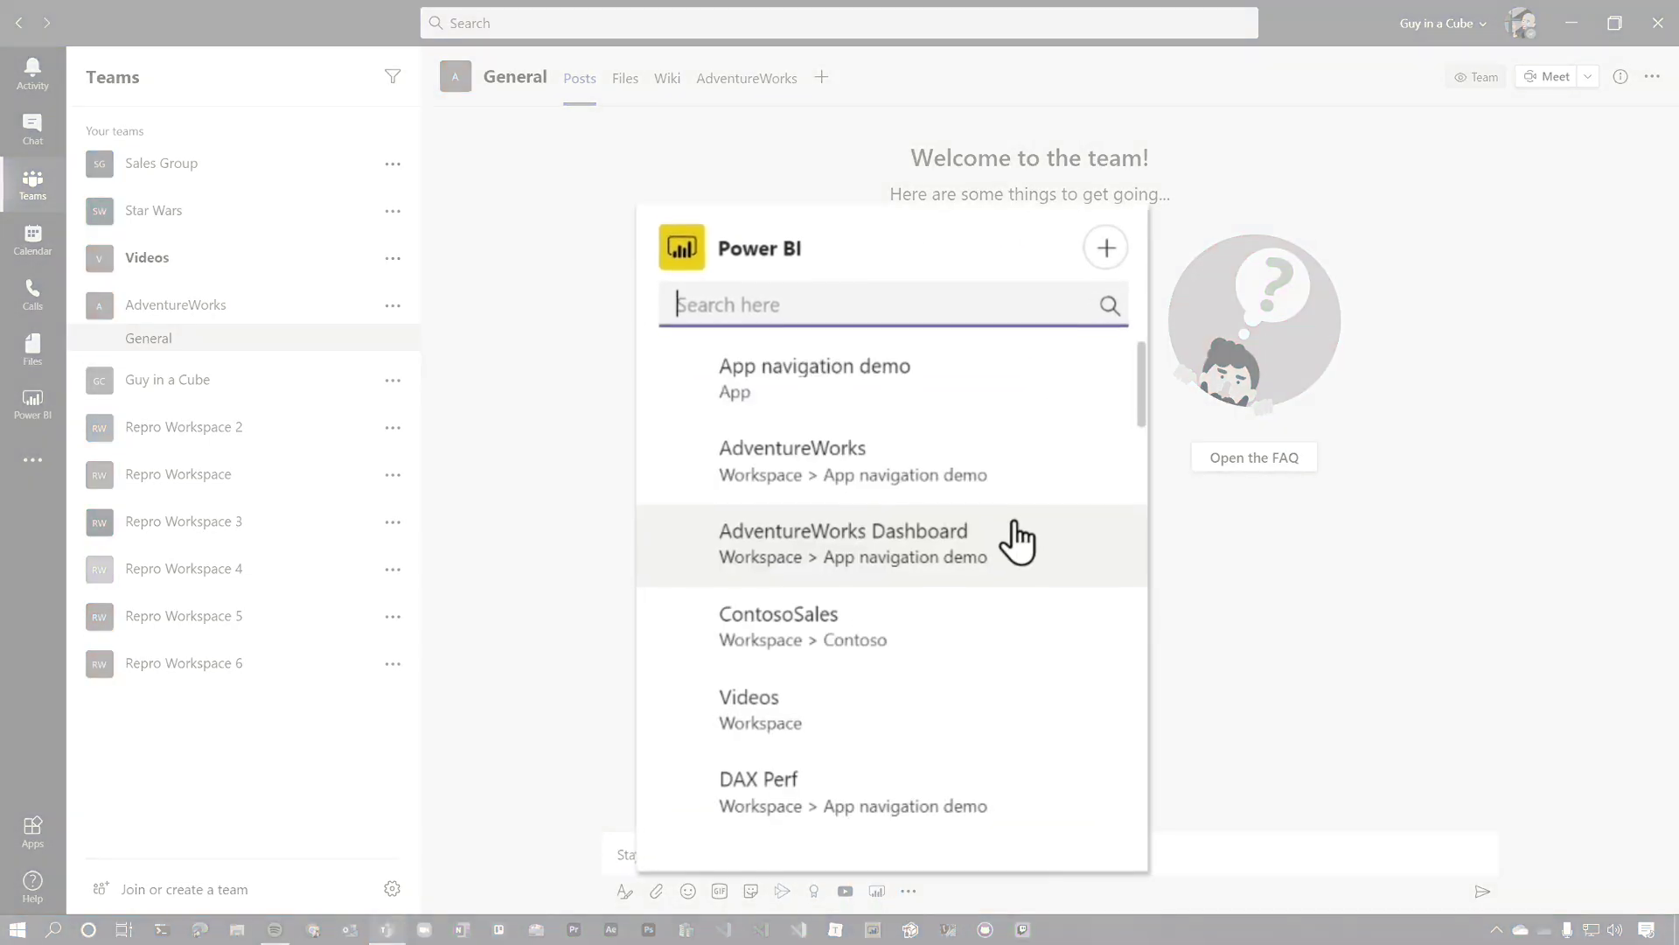
{"action": "left_click", "coordinate": [838, 385]}
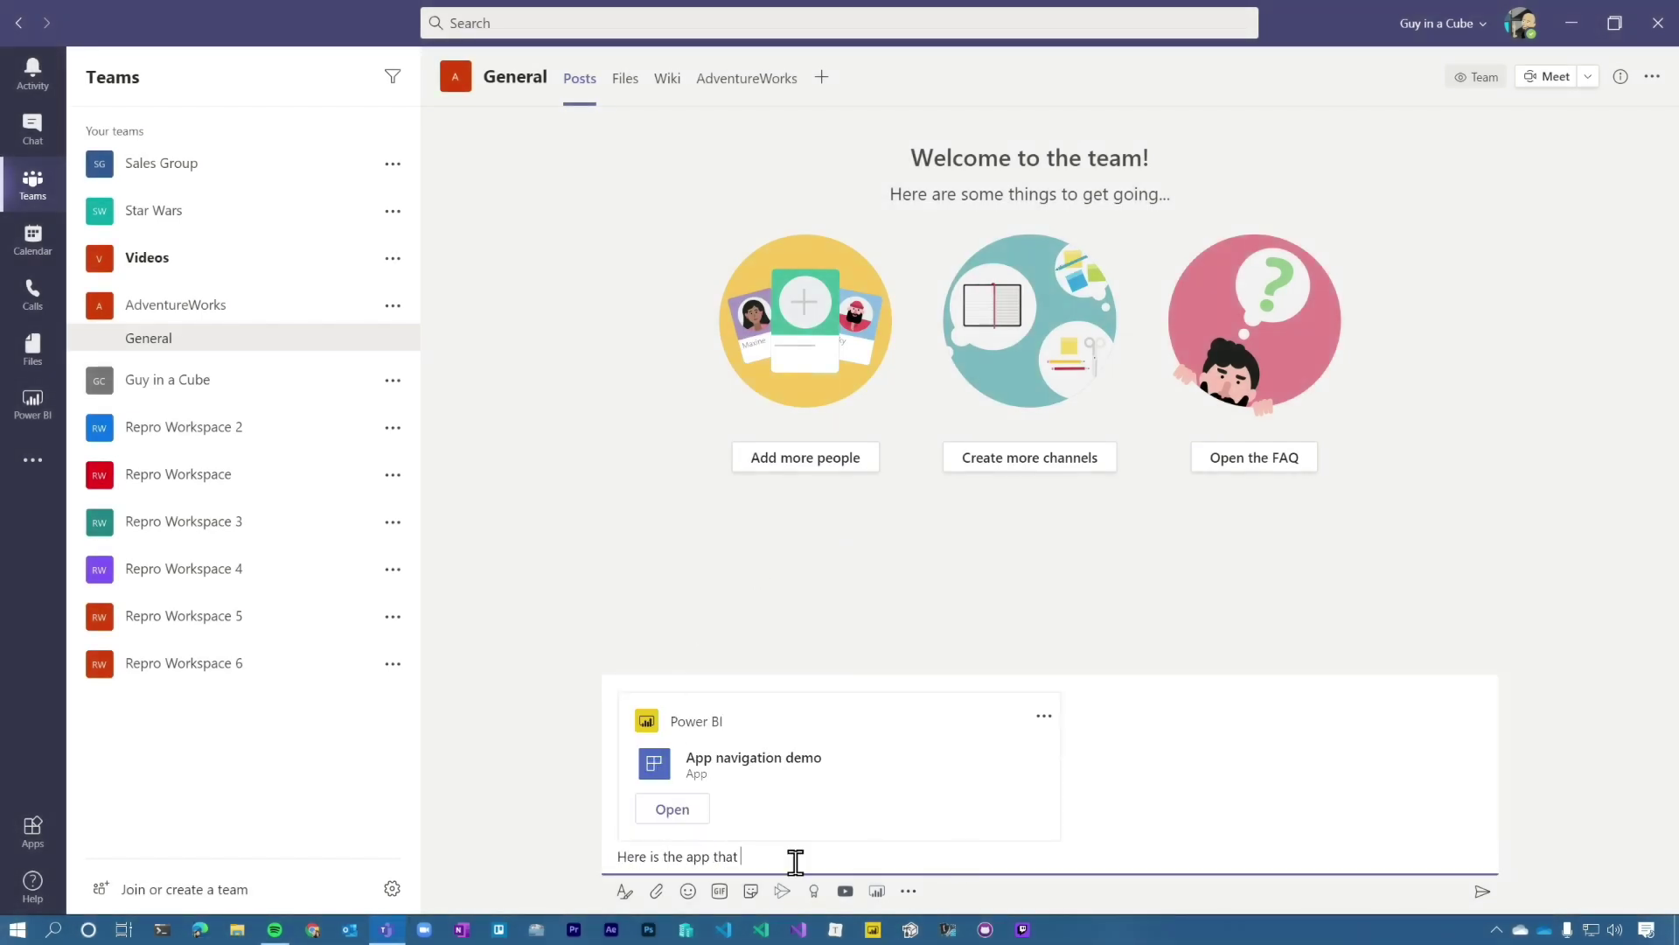
{"action": "type", "text": "Here is the app that I published"}
{"action": "key", "text": "Return"}
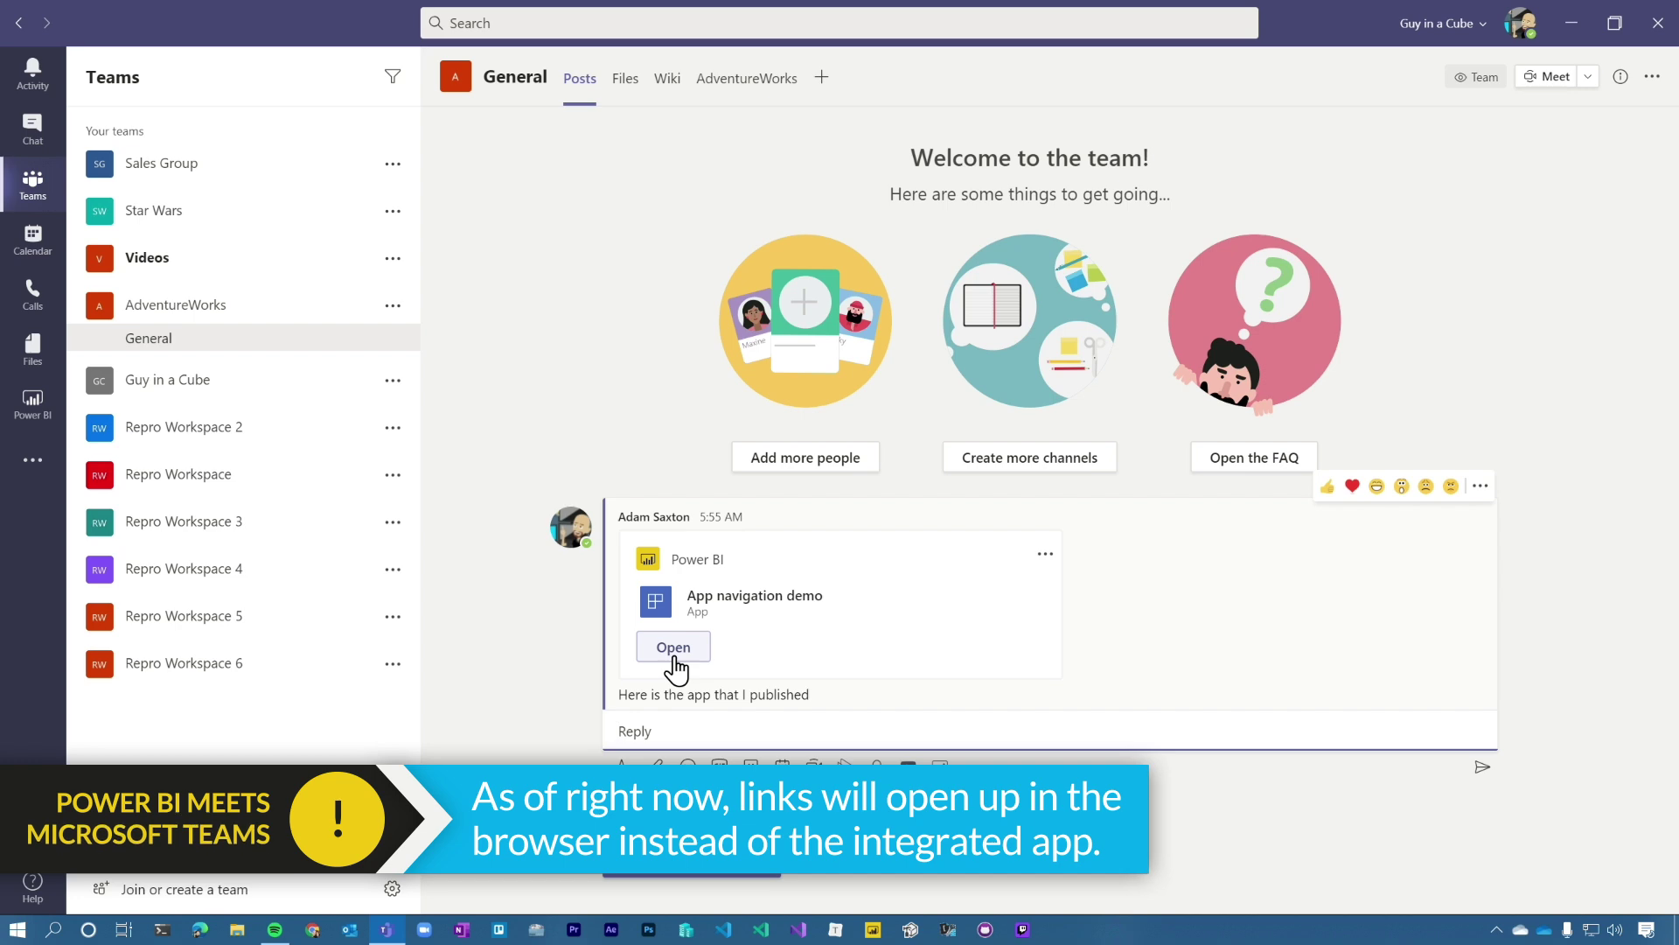
- Open the App navigation demo app from the posted card in the browser, and close that browser page
{"action": "left_click", "coordinate": [674, 657]}
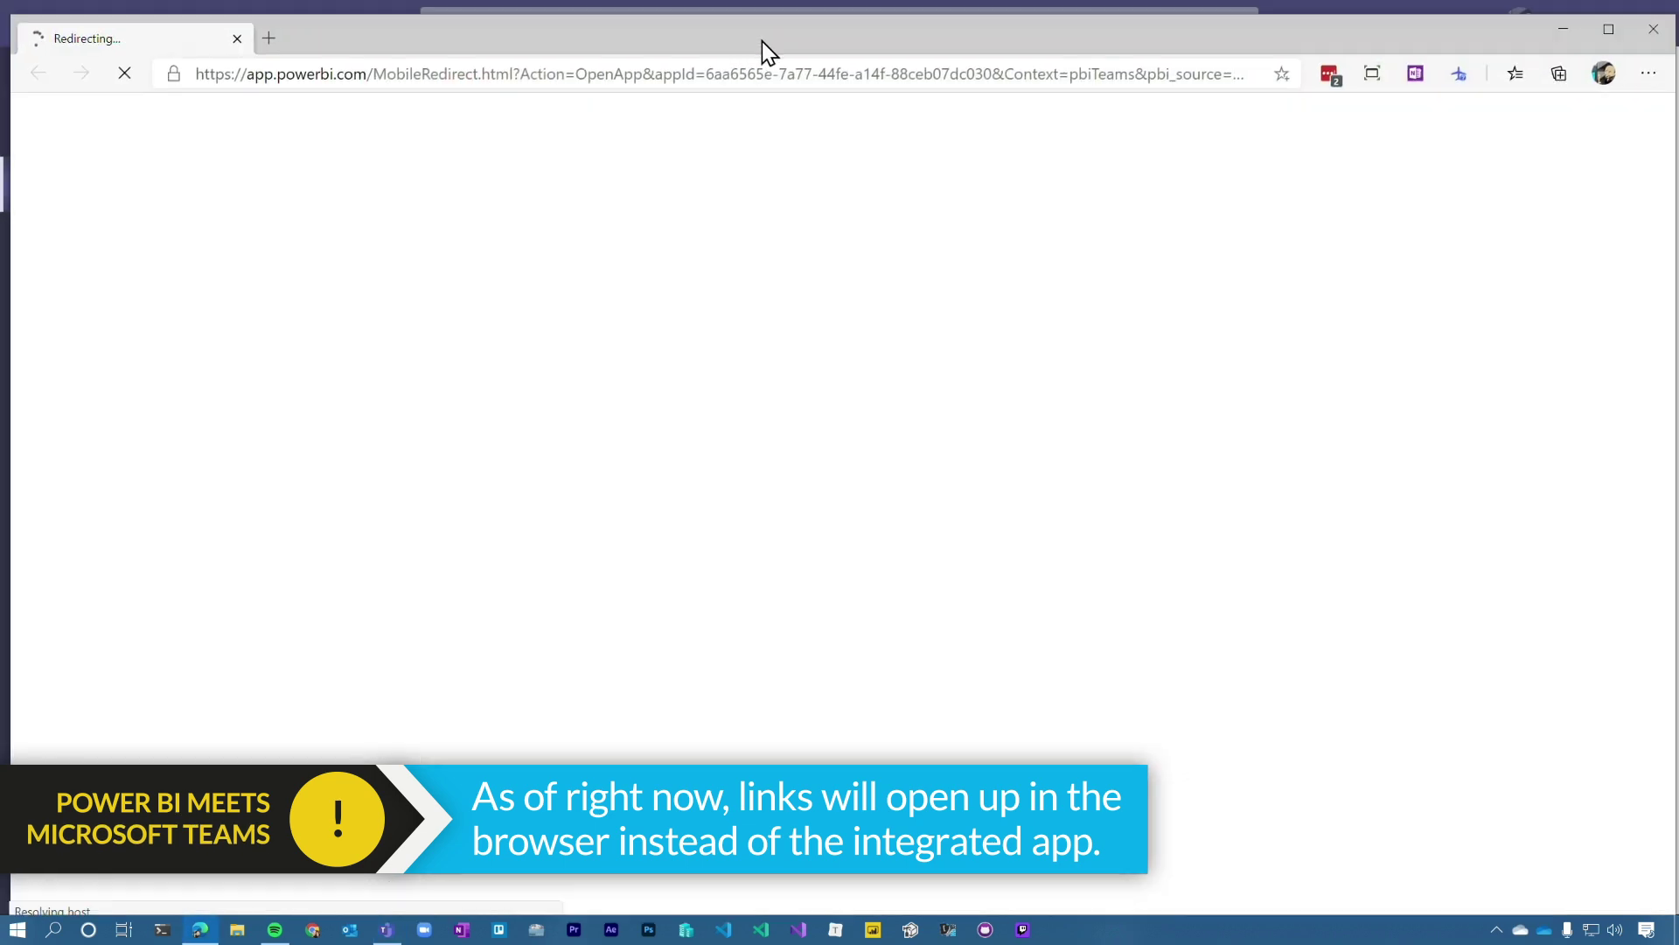
{"action": "left_click_drag", "start_coordinate": [763, 40], "coordinate": [941, 265]}
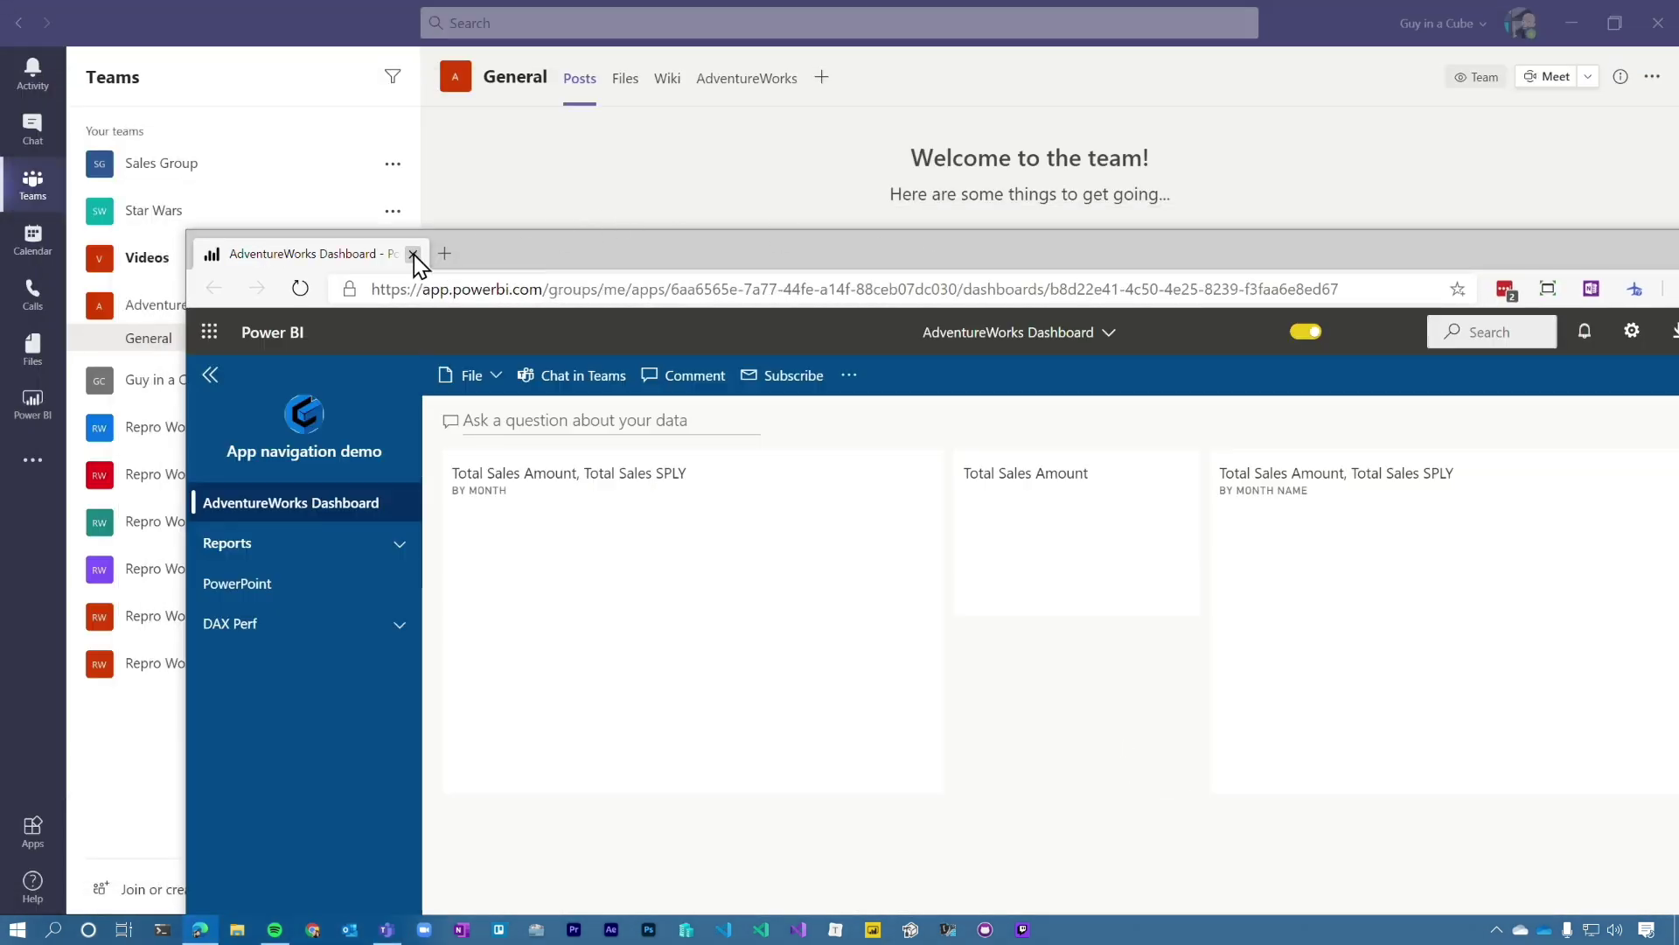
{"action": "left_click", "coordinate": [415, 254]}
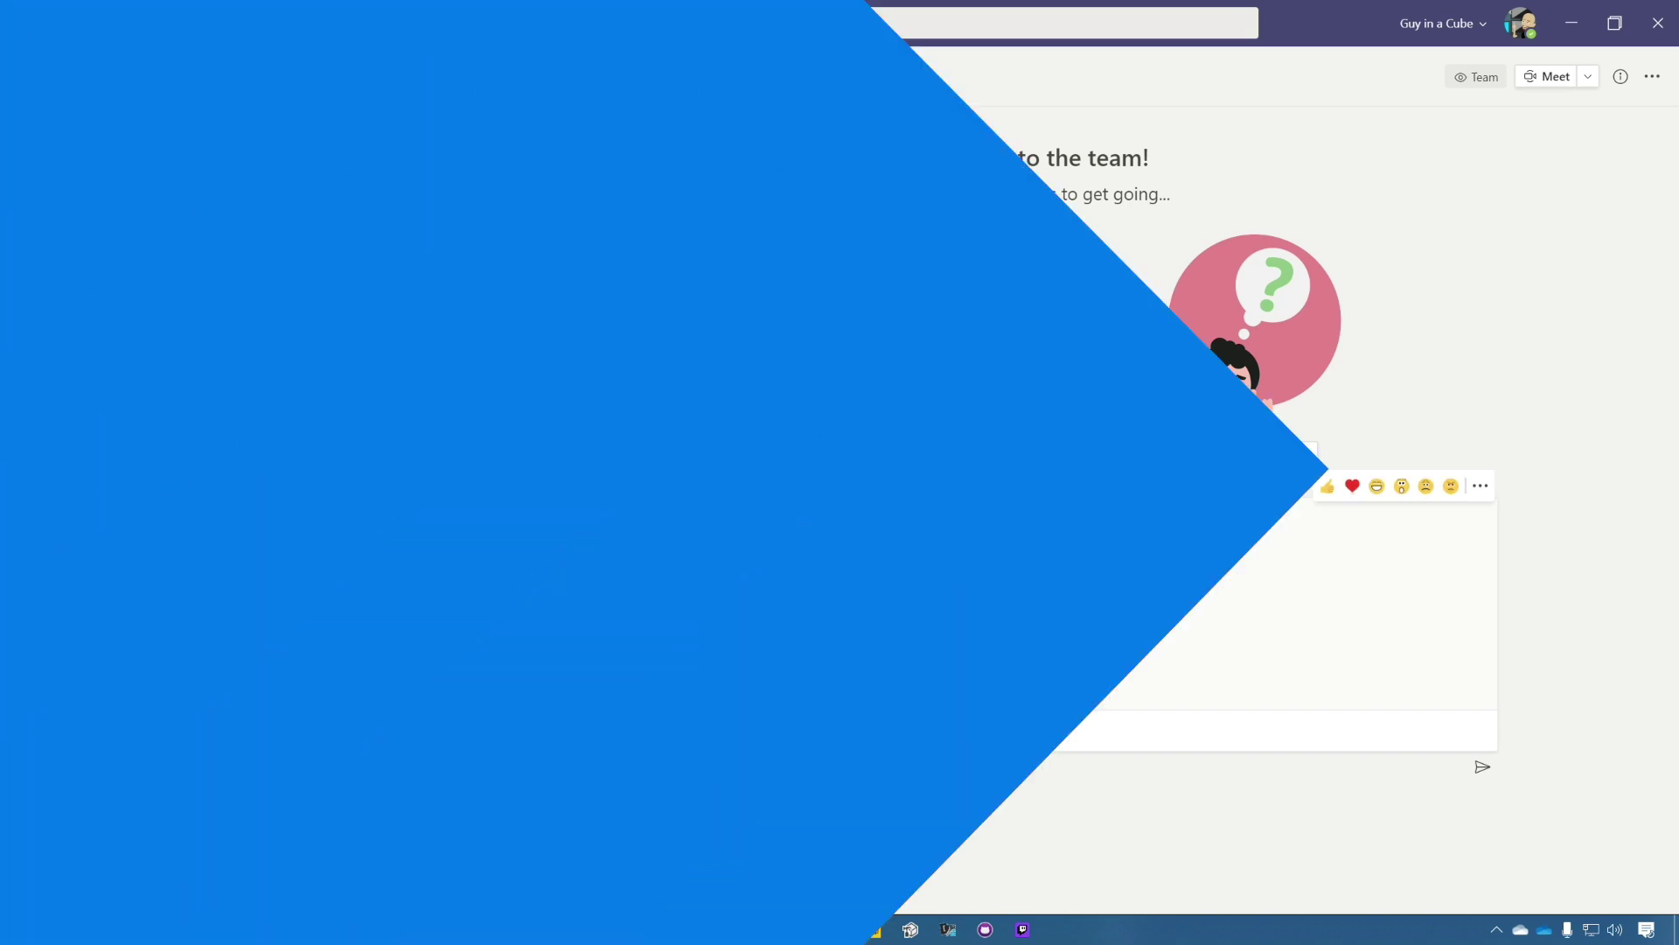